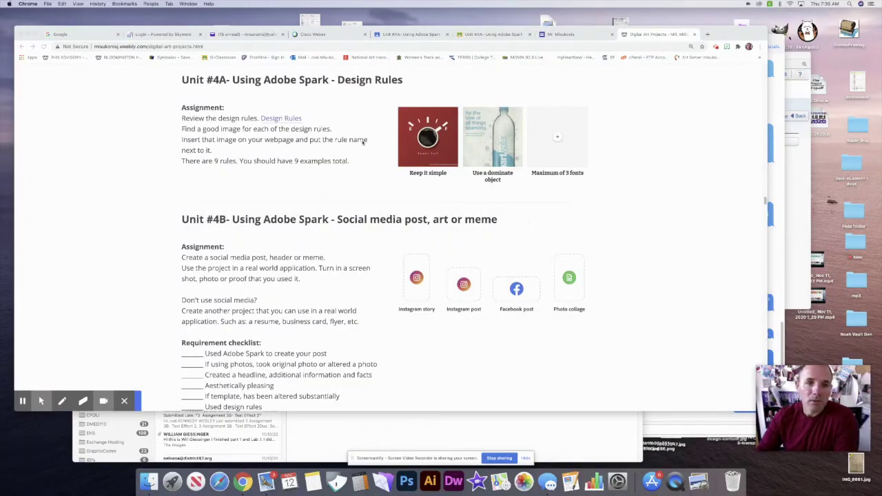
# - Follow the Unit #4A Design Rules link into a new browser tab
pyautogui.click(288, 119)
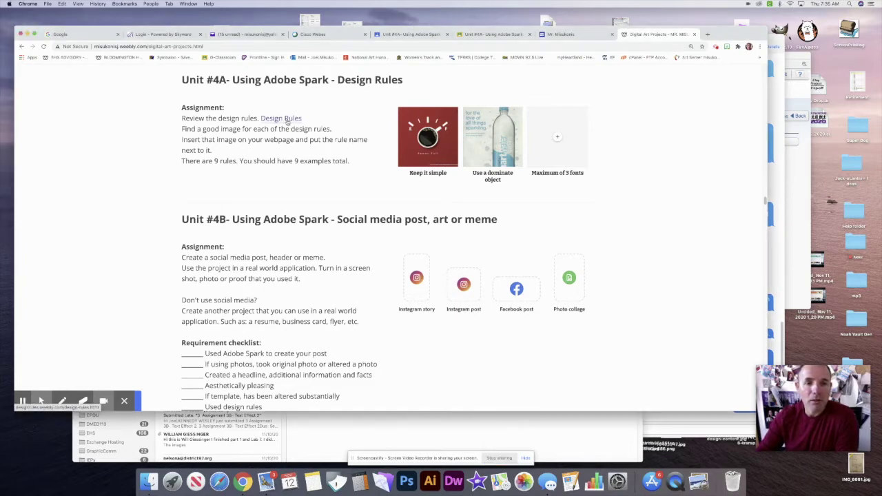
pyautogui.click(289, 120)
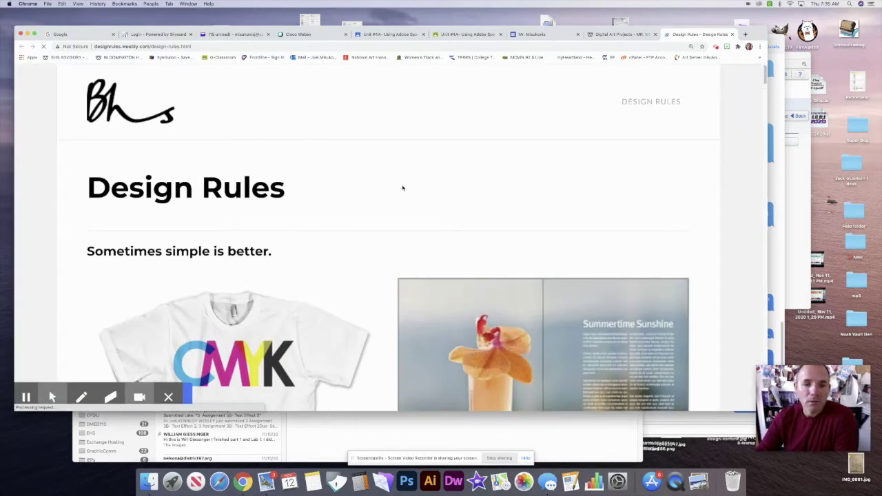
# - Scroll through the design rule examples, then go back to the Digital Art page editor
pyautogui.scroll(-2, 403, 187)
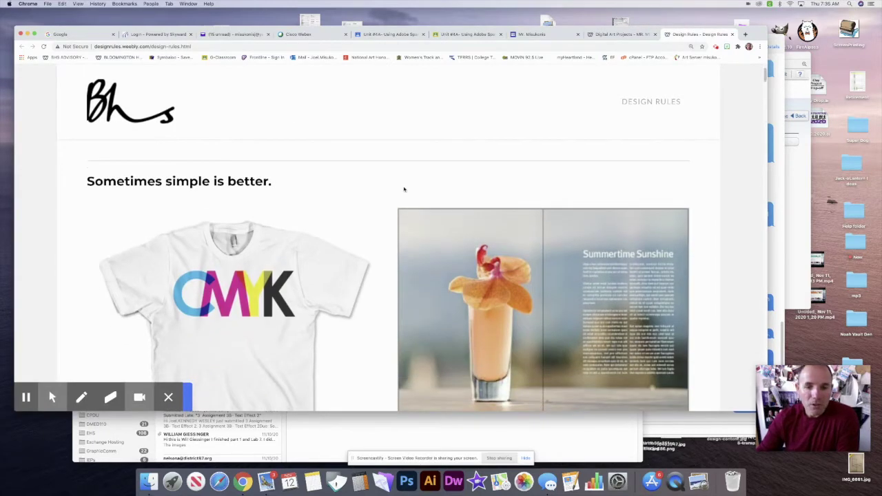
pyautogui.scroll(-5, 404, 189)
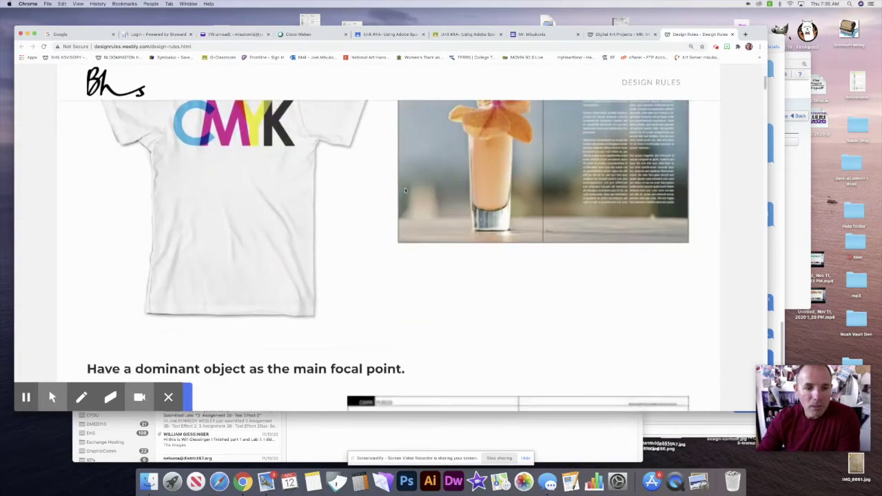
pyautogui.scroll(-3, 406, 190)
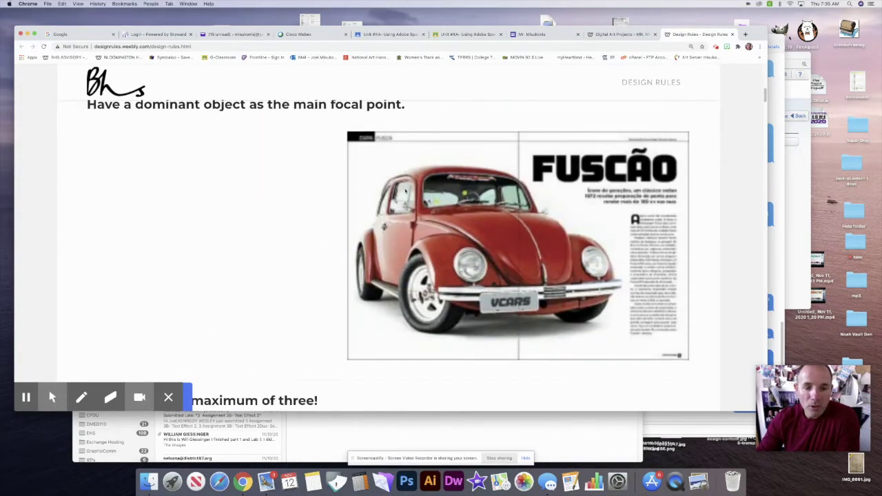
pyautogui.scroll(-3, 407, 190)
pyautogui.scroll(10, 406, 193)
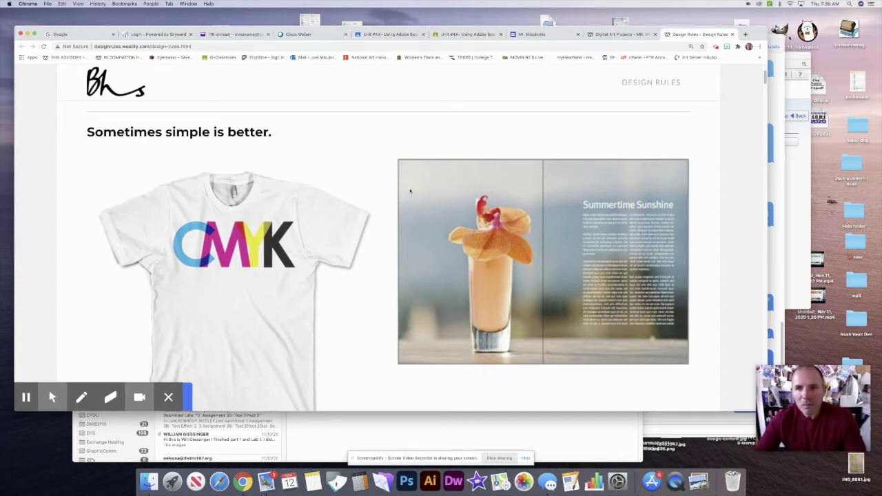
pyautogui.click(534, 34)
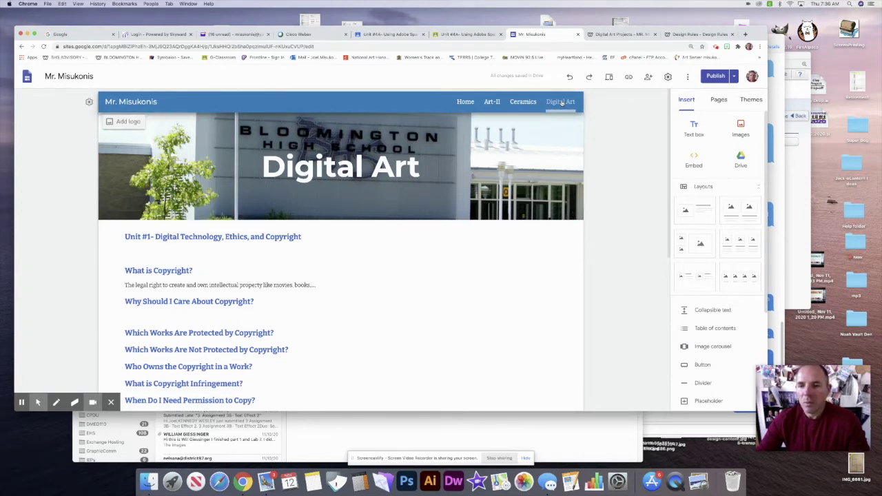
# - Insert a three-column image layout under the banner with a 'Design rules' text box above it
pyautogui.click(741, 245)
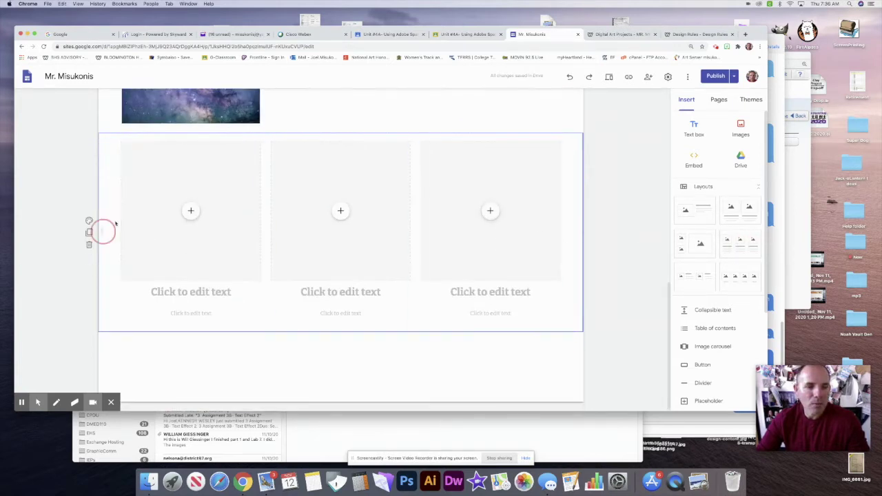
pyautogui.moveTo(103, 228); pyautogui.dragTo(136, 222)
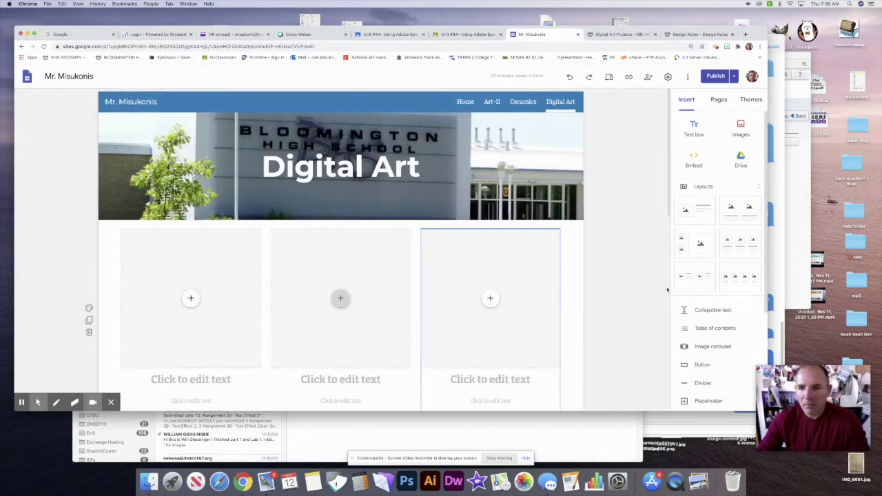
pyautogui.click(695, 128)
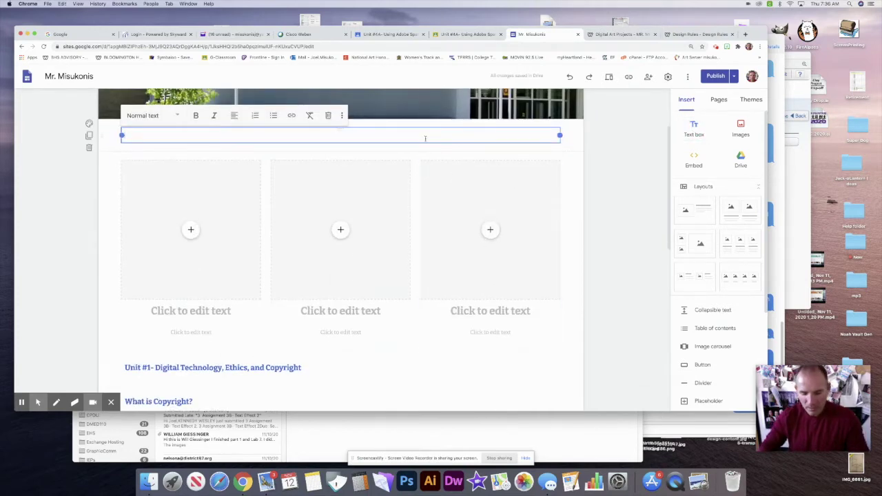
pyautogui.write('Desi')
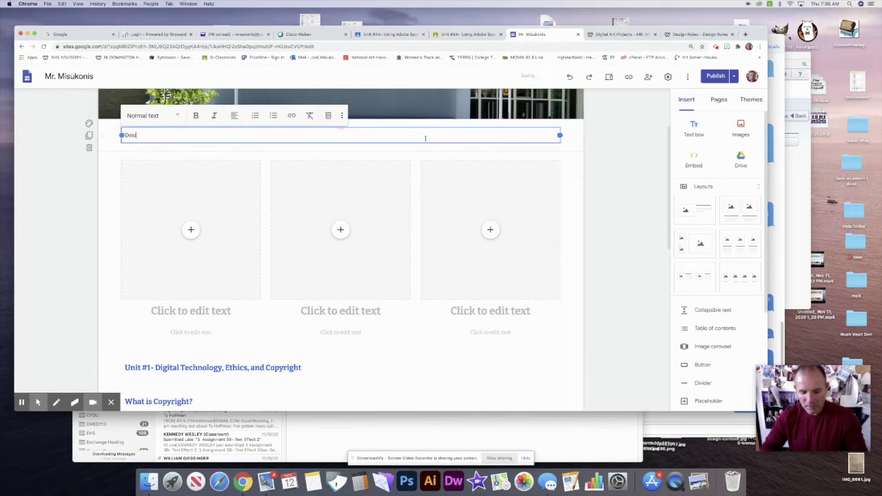
pyautogui.write('gn rules')
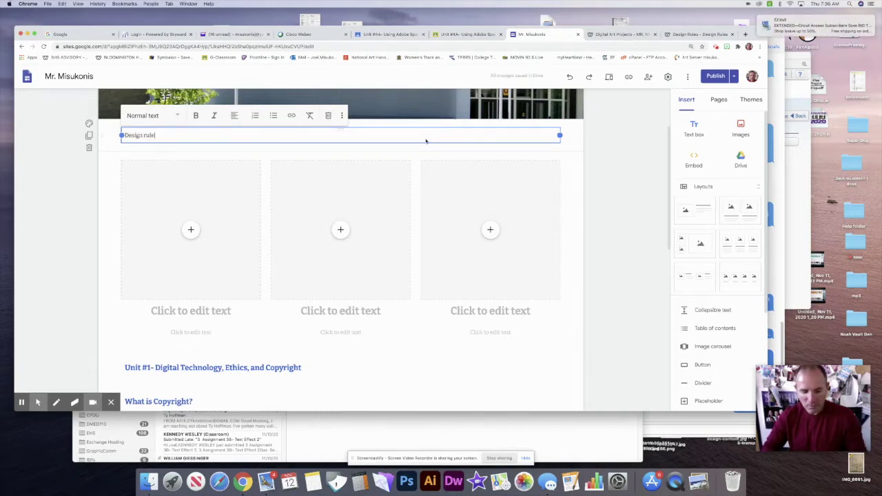
# - Replace 'Design rules' with the Unit #4A heading copied from the assignments page
pyautogui.click(641, 34)
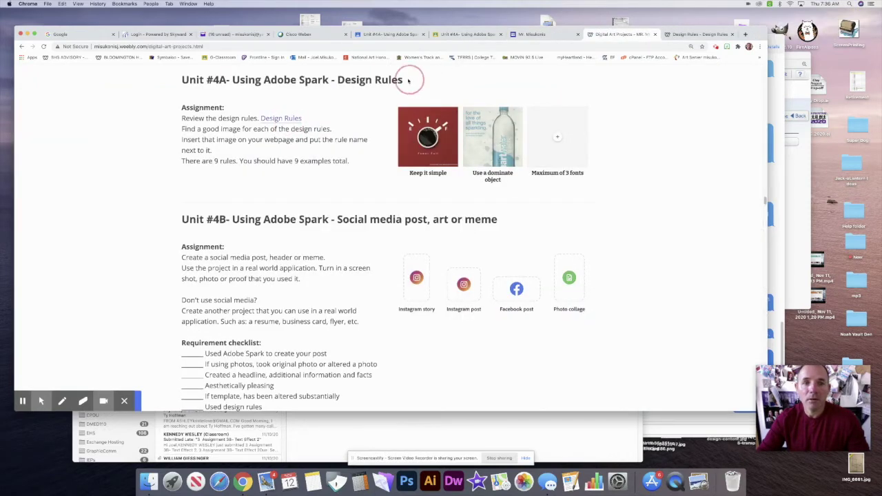
pyautogui.moveTo(408, 80); pyautogui.dragTo(182, 80)
pyautogui.press('super+c')
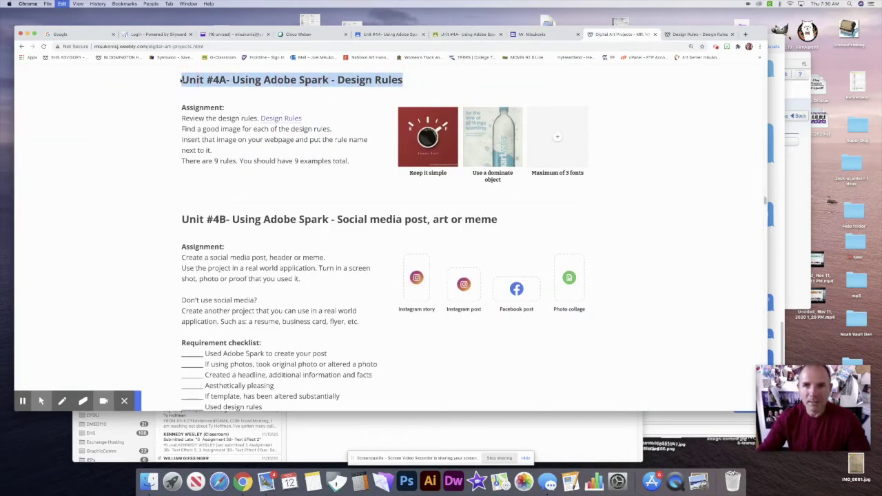
pyautogui.click(538, 34)
pyautogui.click(179, 134)
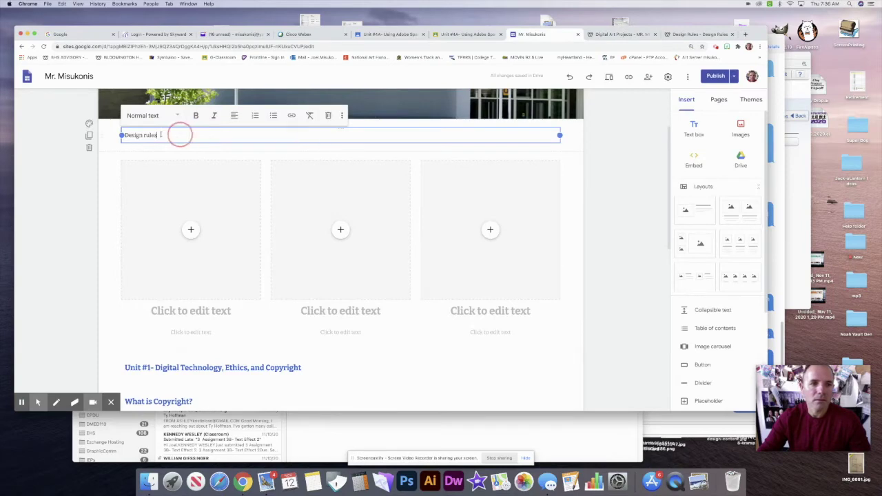
pyautogui.moveTo(179, 135); pyautogui.dragTo(89, 133)
pyautogui.press('super+v')
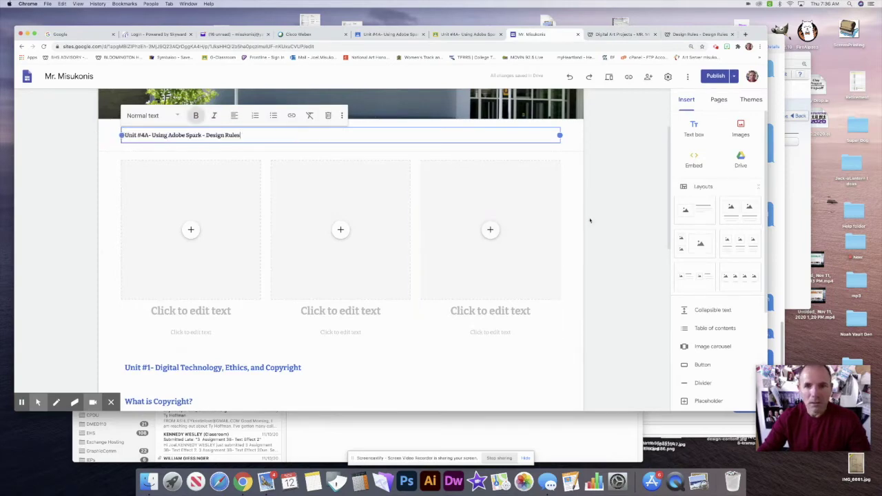
# - Format the 'Unit #4A- Using Adobe Spark - Design Rules' title as a Heading
pyautogui.click(590, 221)
pyautogui.click(247, 135)
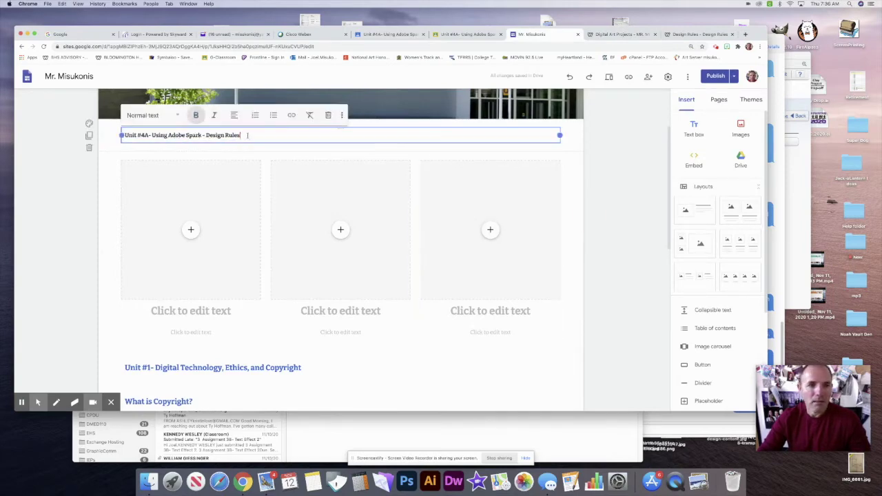
pyautogui.click(173, 115)
pyautogui.click(145, 159)
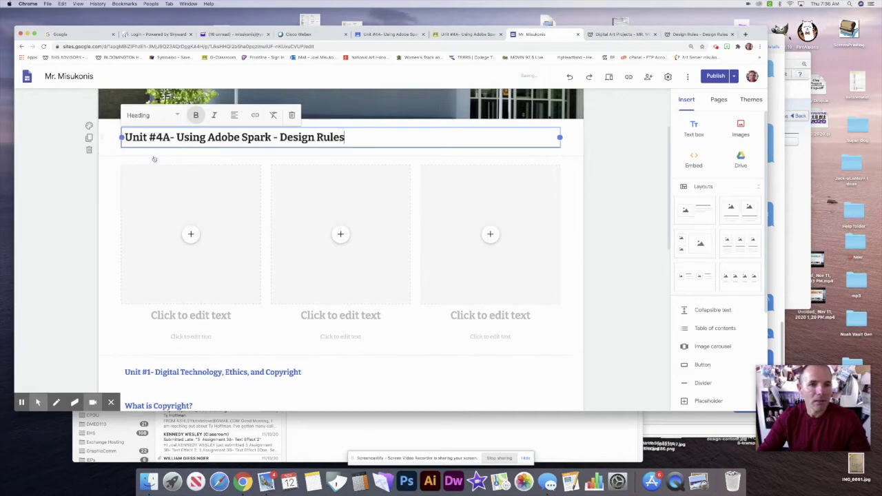
pyautogui.click(616, 207)
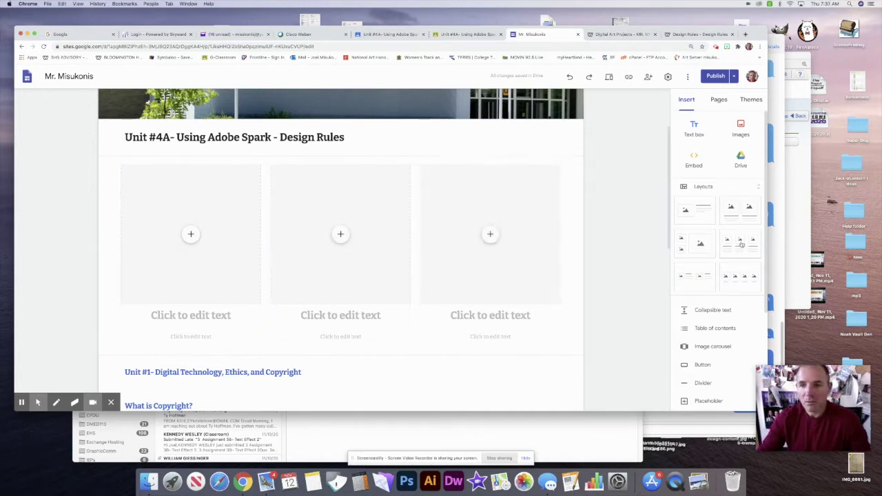
# - Add a second three-image row below the first one
pyautogui.moveTo(740, 243); pyautogui.dragTo(374, 199)
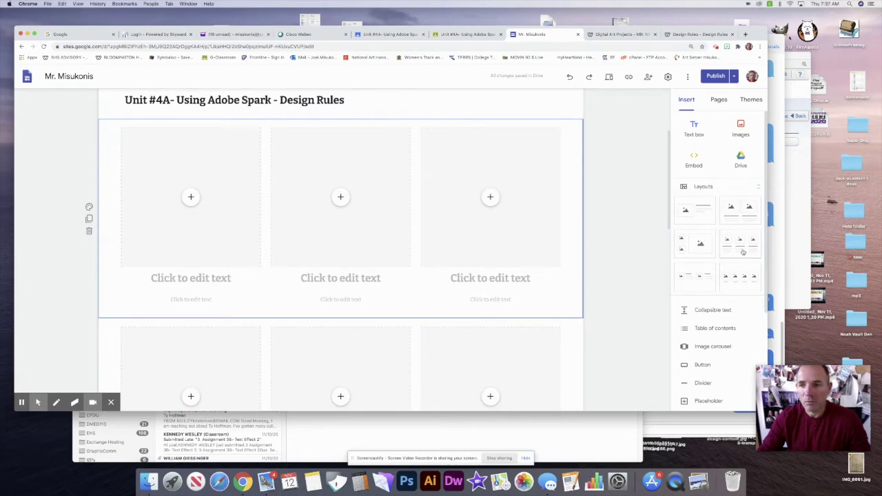
pyautogui.scroll(-3, 428, 223)
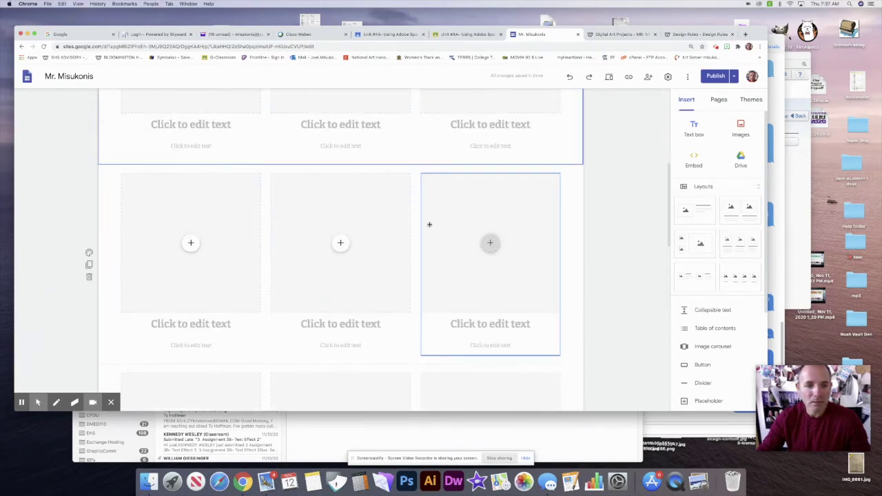
pyautogui.scroll(3, 430, 226)
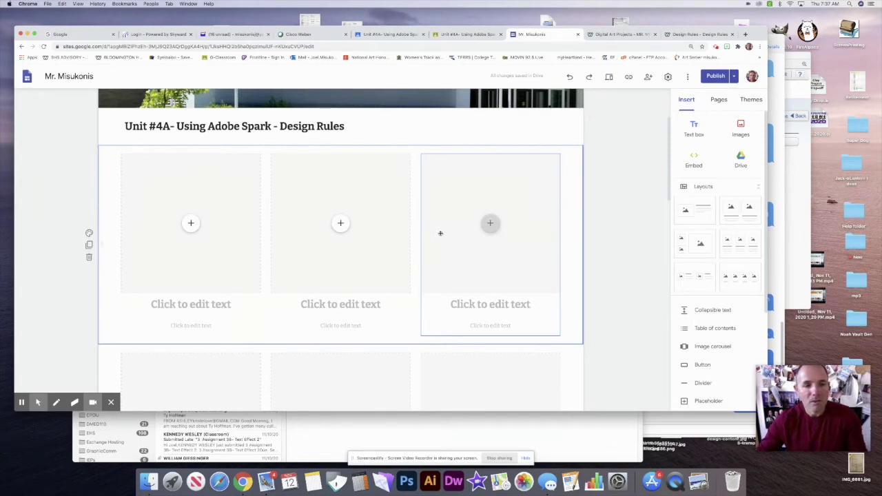
# - Caption the first column 'Sometimes simple is better.' using text copied from the Design Rules page
pyautogui.click(685, 35)
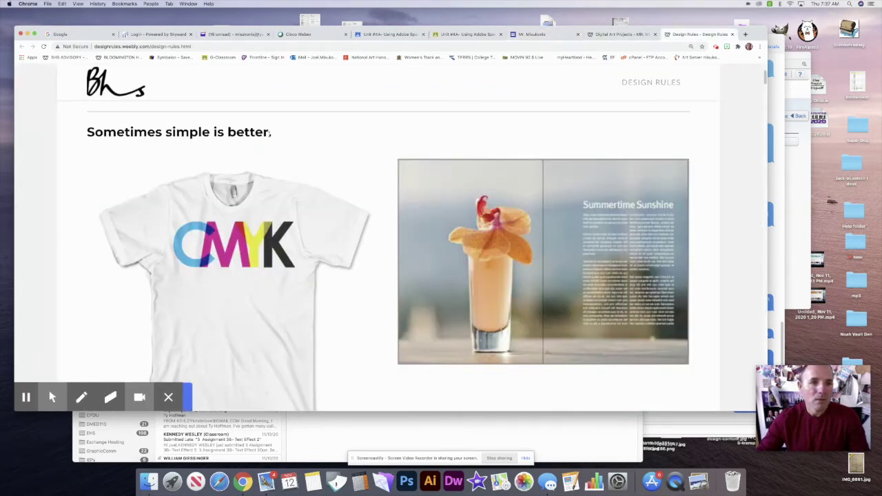
pyautogui.moveTo(271, 134); pyautogui.dragTo(79, 138)
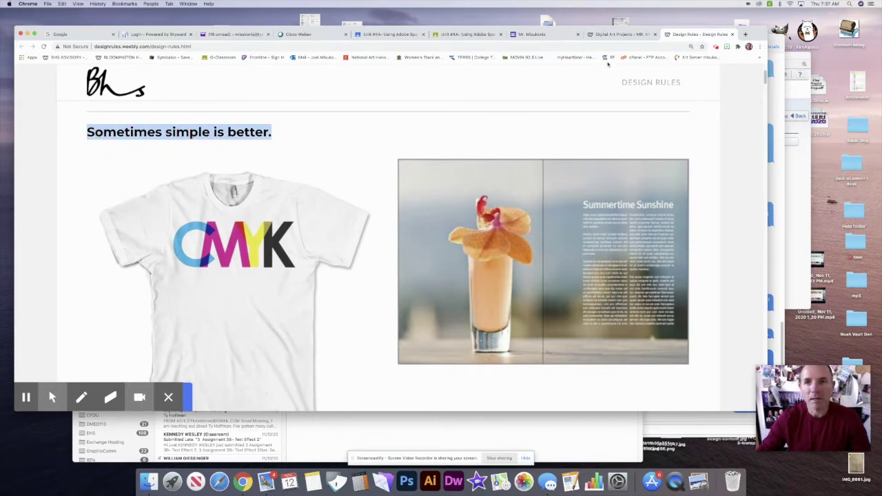
pyautogui.click(619, 34)
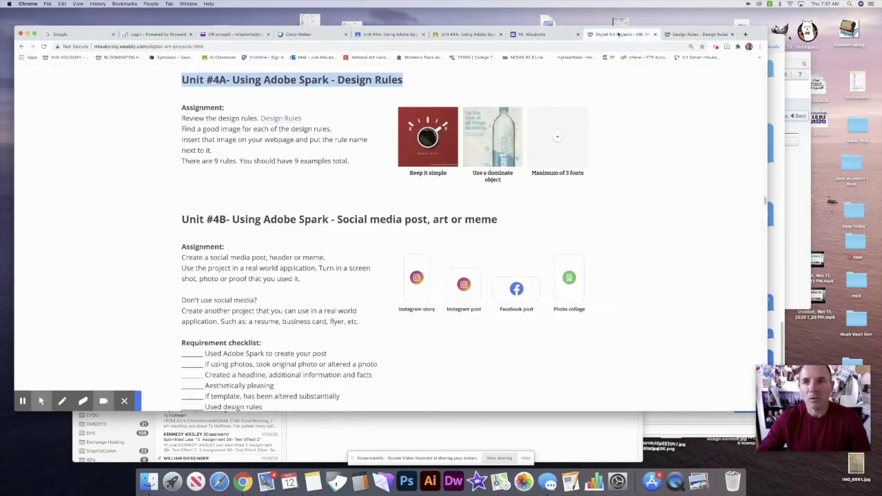
pyautogui.click(542, 34)
pyautogui.click(226, 301)
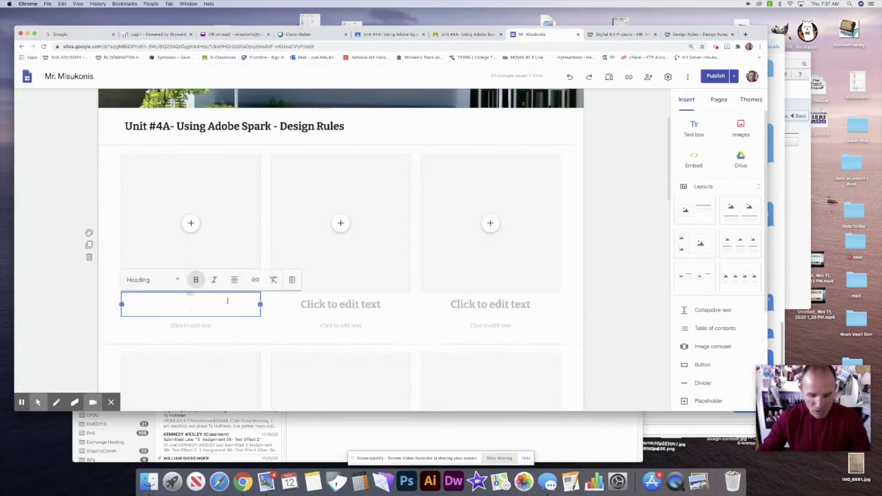
pyautogui.press('super+v')
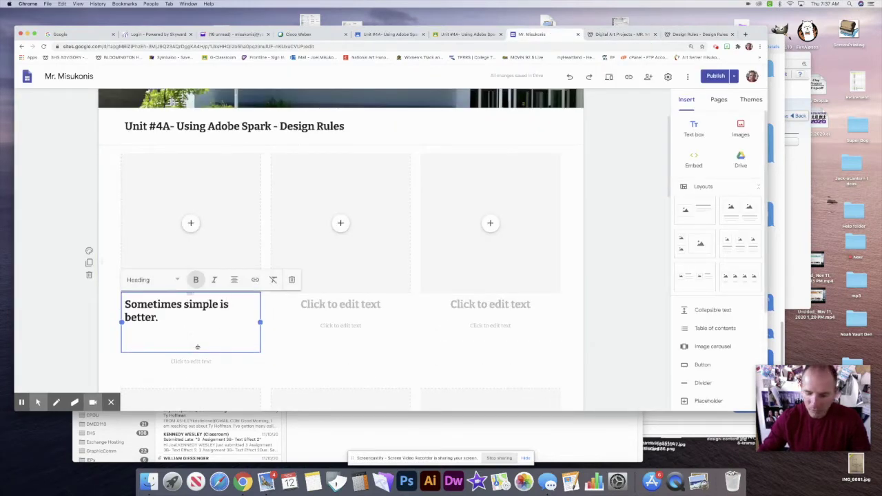
pyautogui.press('BackSpace')
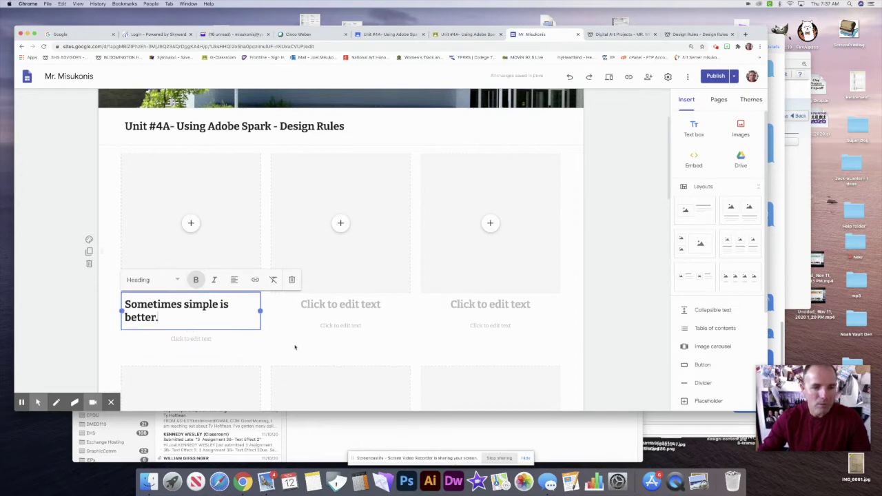
pyautogui.click(295, 348)
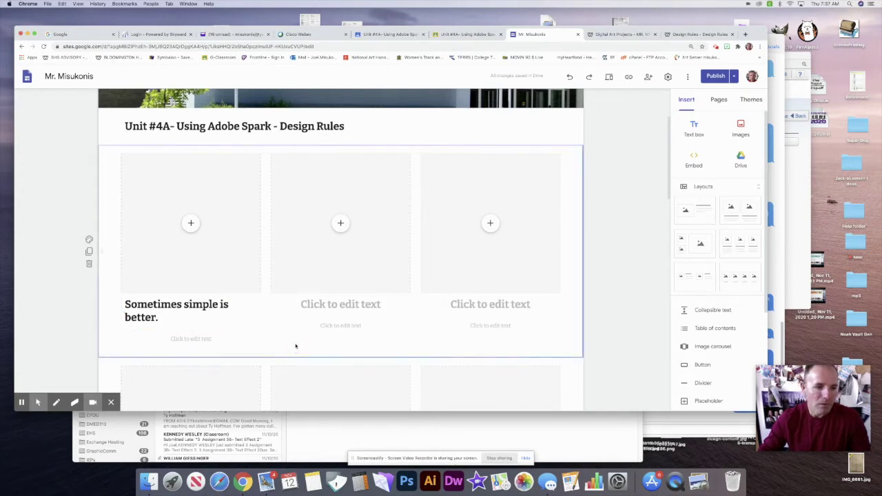
# - Delete the empty subtitle boxes under the left, middle and right columns
pyautogui.click(191, 332)
pyautogui.click(187, 339)
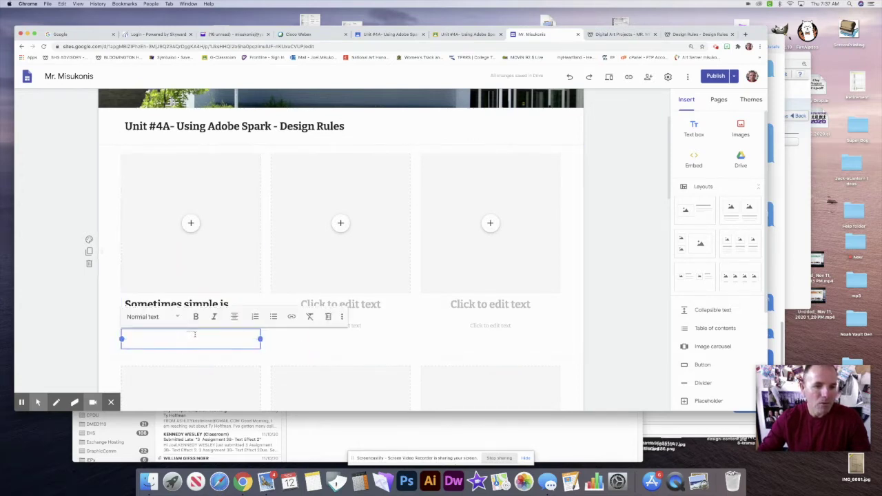
pyautogui.click(328, 316)
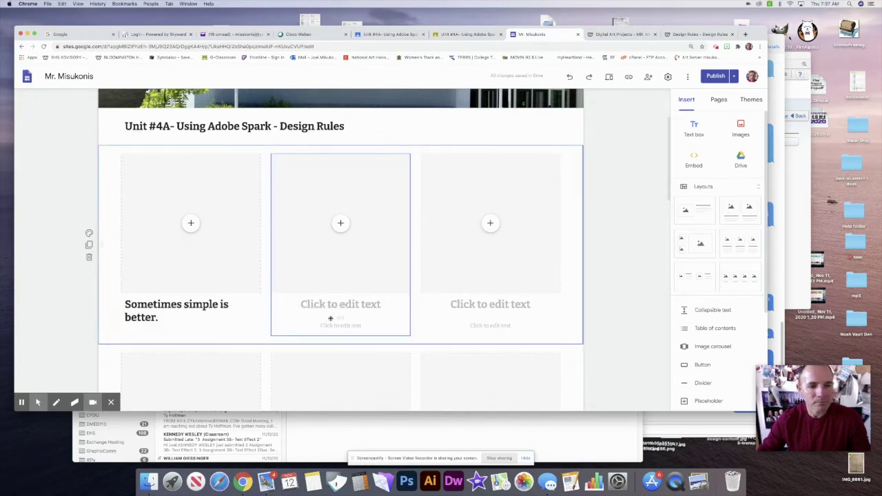
pyautogui.click(362, 324)
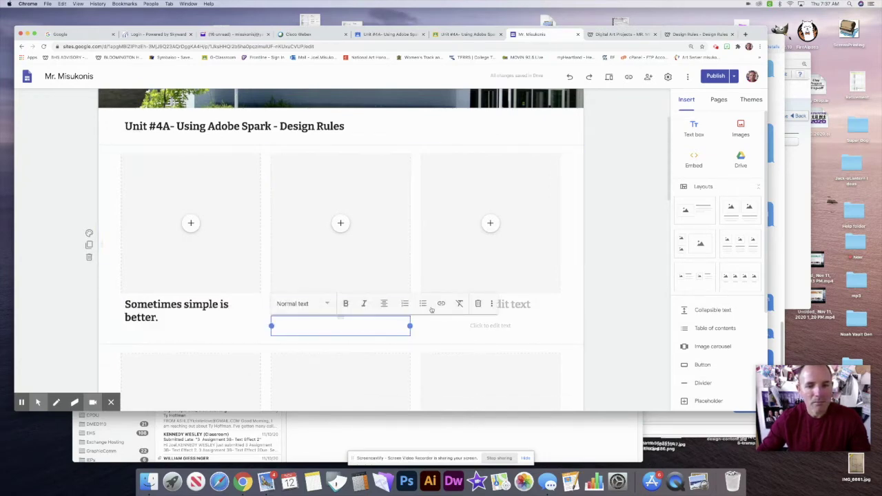
pyautogui.click(477, 304)
pyautogui.click(490, 323)
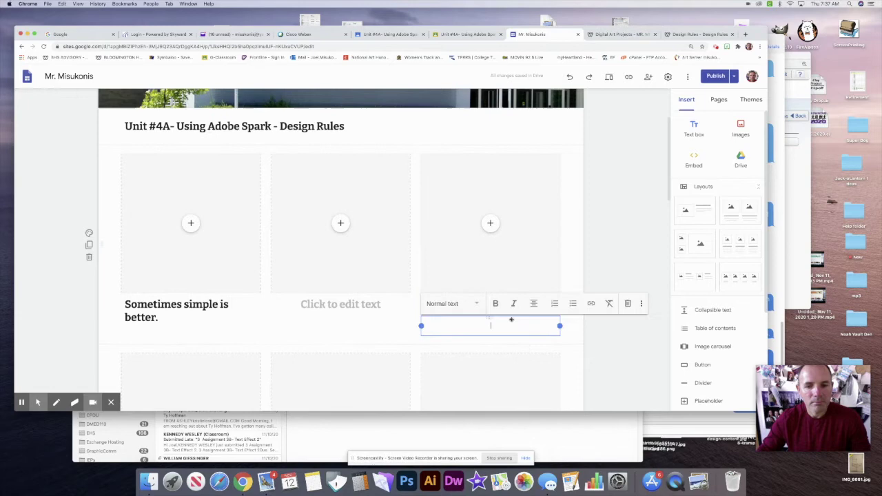
pyautogui.click(627, 303)
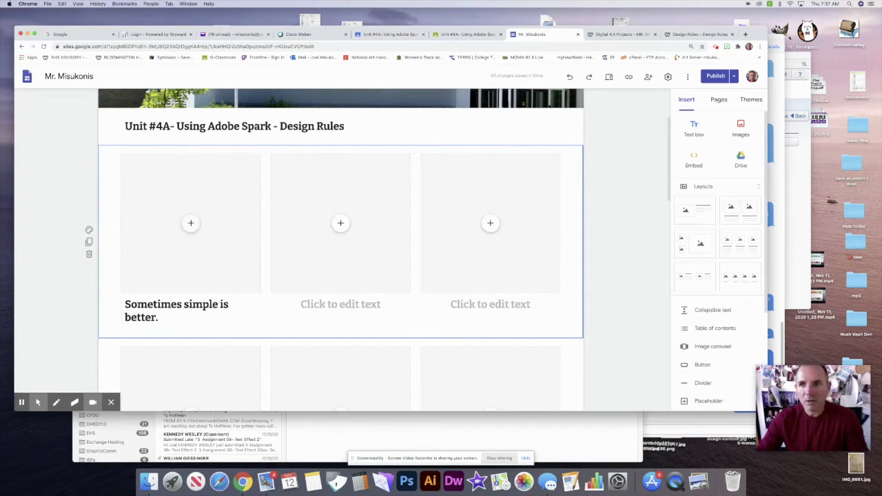
pyautogui.click(745, 34)
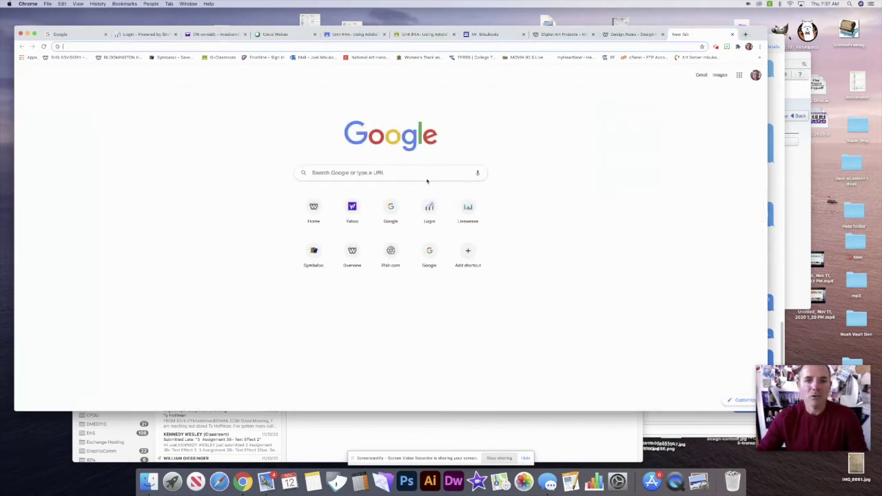
# - Search Google Images for 'magazine ad' and browse the results
pyautogui.click(427, 173)
pyautogui.write('mag')
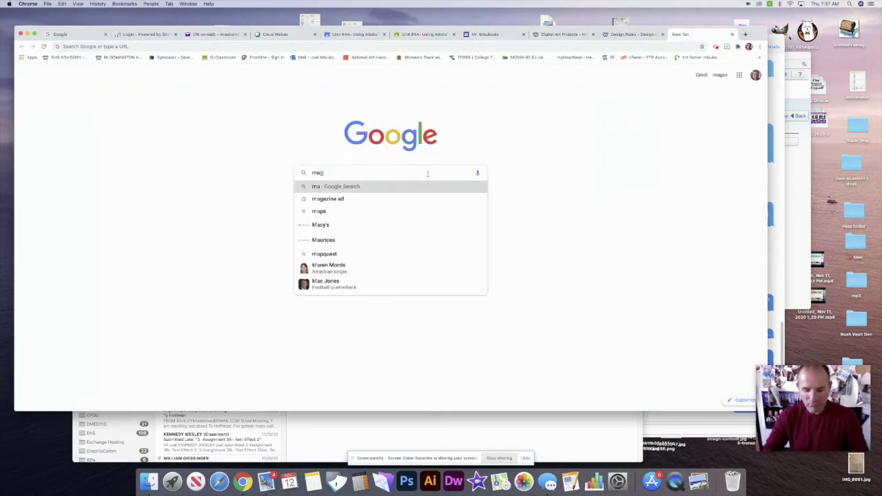
pyautogui.write('azine ad')
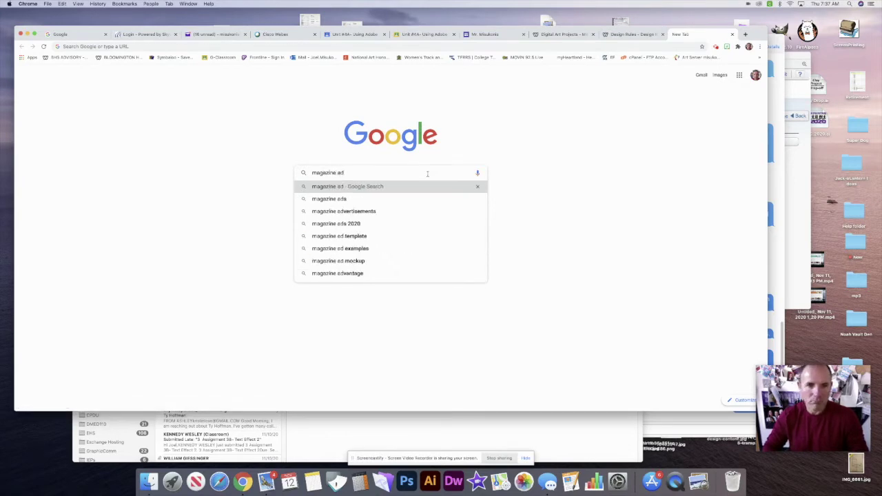
pyautogui.press('Return')
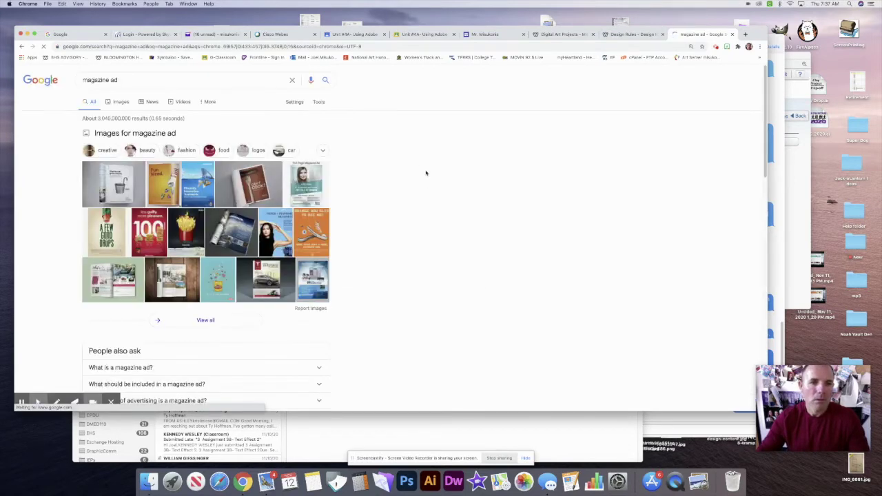
pyautogui.click(123, 102)
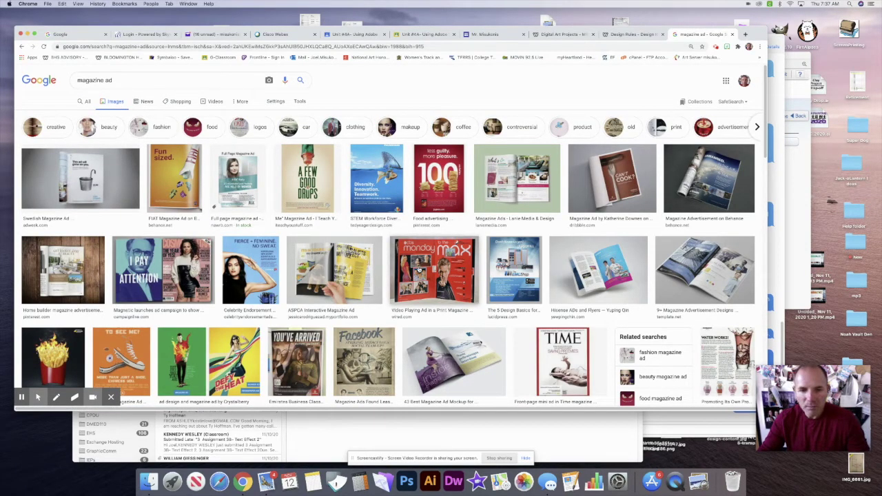
pyautogui.scroll(-1, 480, 238)
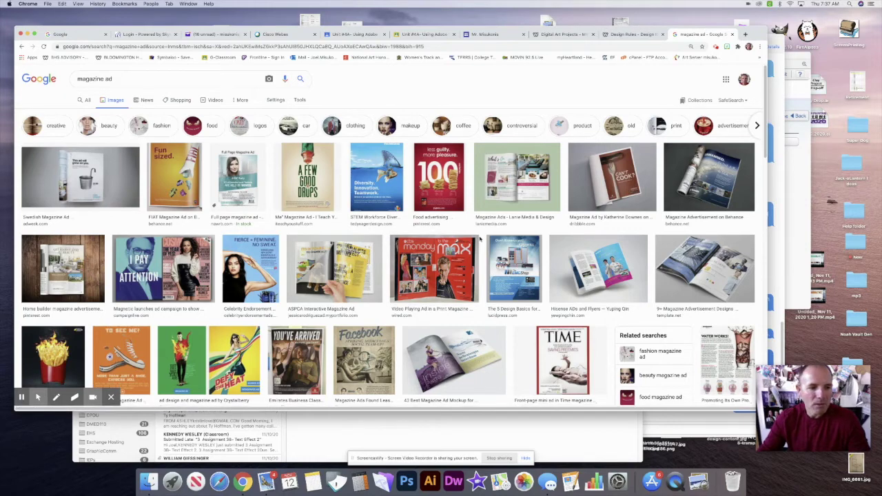
pyautogui.scroll(-10, 480, 239)
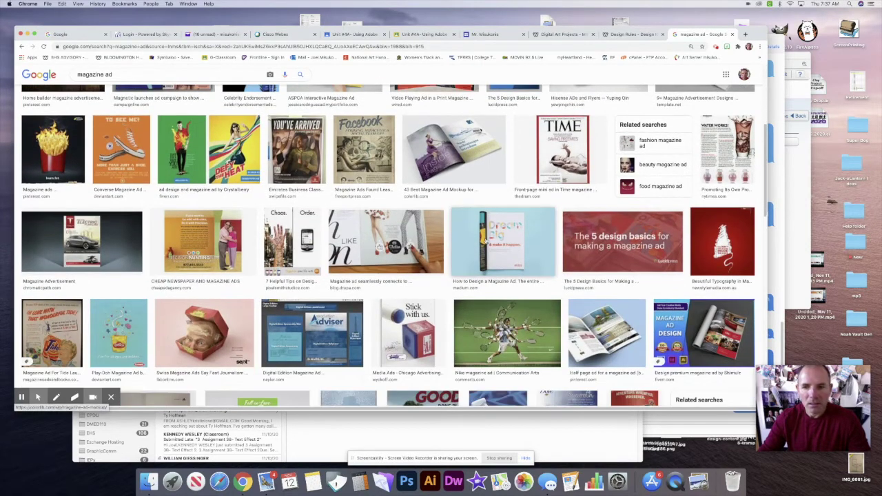
pyautogui.scroll(-3, 486, 241)
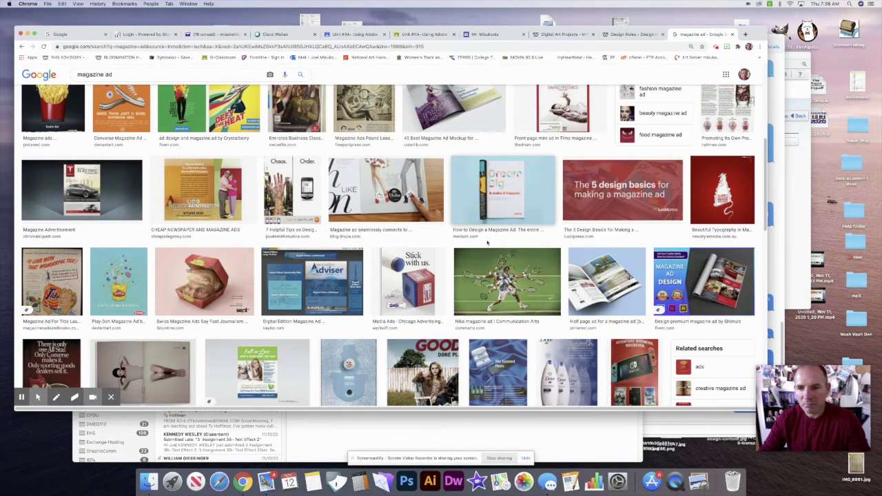
pyautogui.scroll(-2, 486, 243)
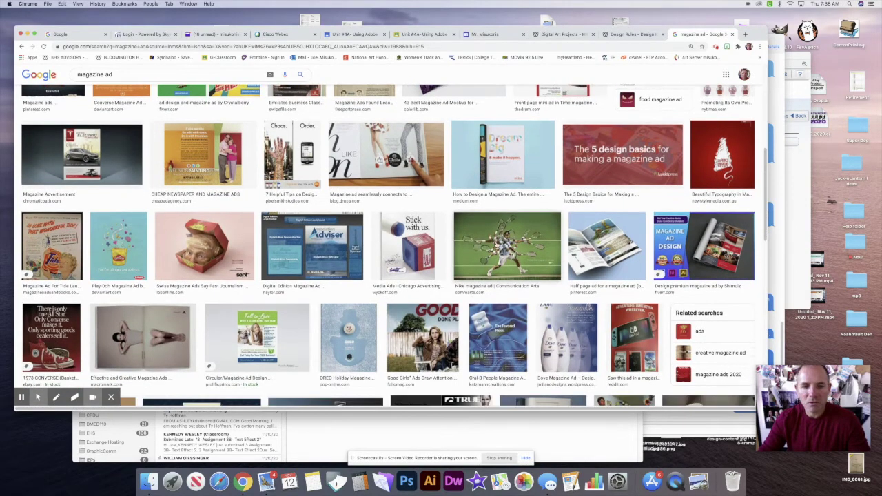
pyautogui.scroll(-1, 496, 243)
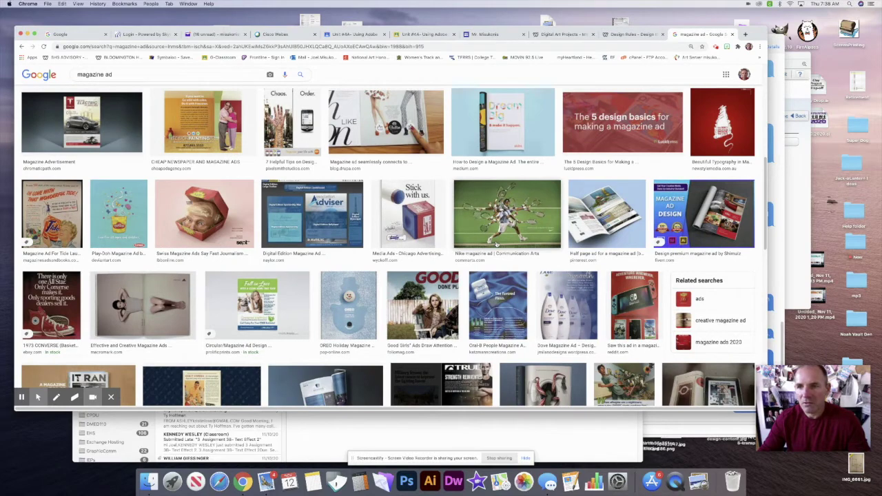
# - Screenshot the red 'You don't have to stay inside the lines' Coke ad preview
pyautogui.click(723, 124)
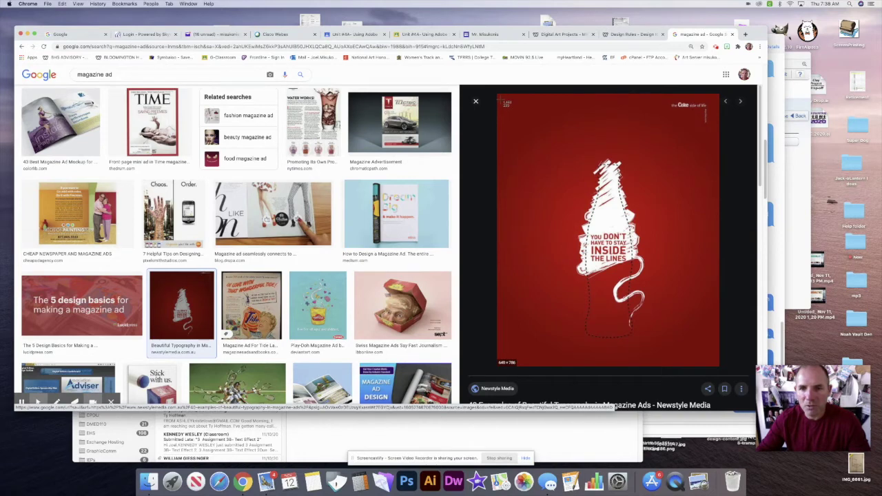
pyautogui.moveTo(500, 101); pyautogui.dragTo(719, 359)
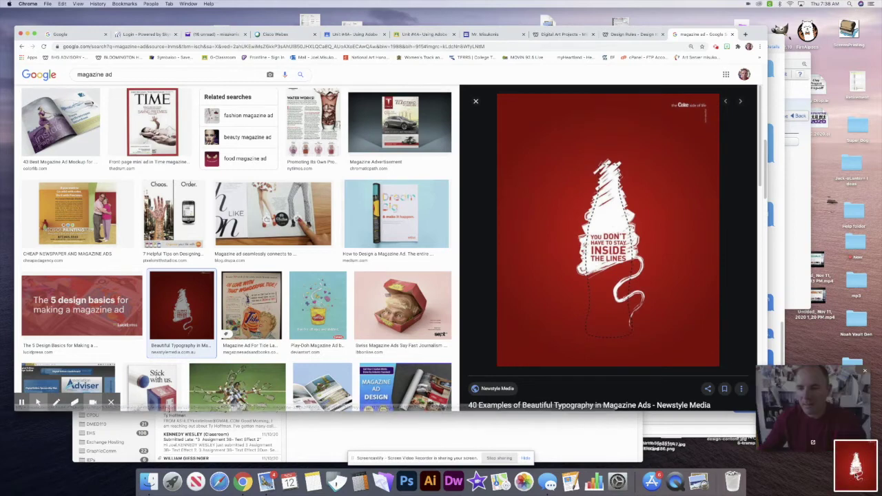
pyautogui.moveTo(847, 474); pyautogui.dragTo(782, 474)
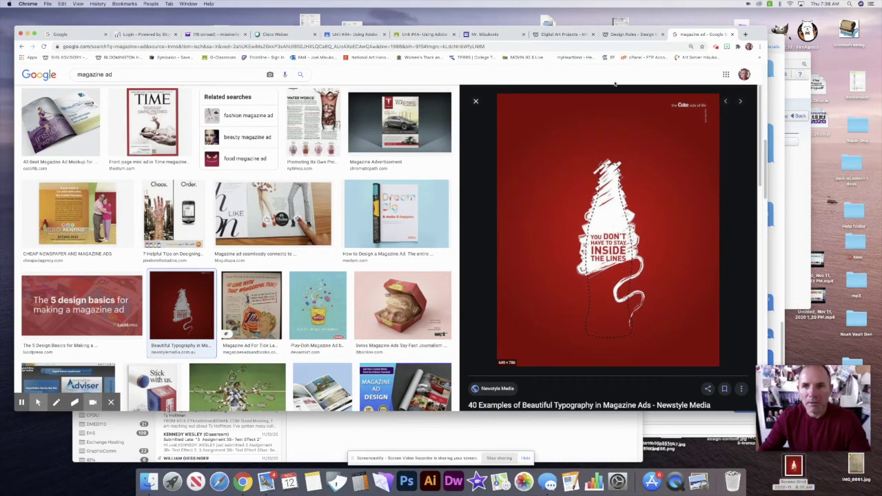
pyautogui.click(512, 34)
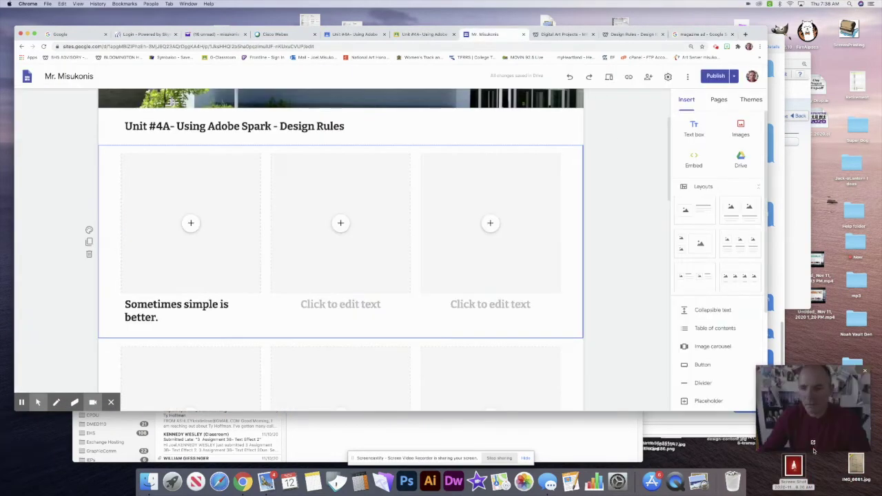
# - Drop the Coke 'Inside the Lines' ad screenshot into the first column's image slot
pyautogui.moveTo(793, 467); pyautogui.dragTo(192, 224)
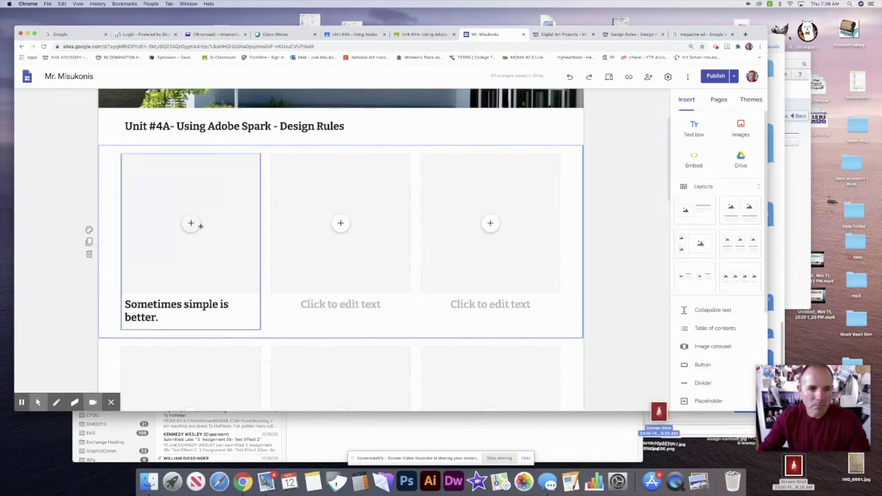
pyautogui.moveTo(793, 466); pyautogui.dragTo(191, 223)
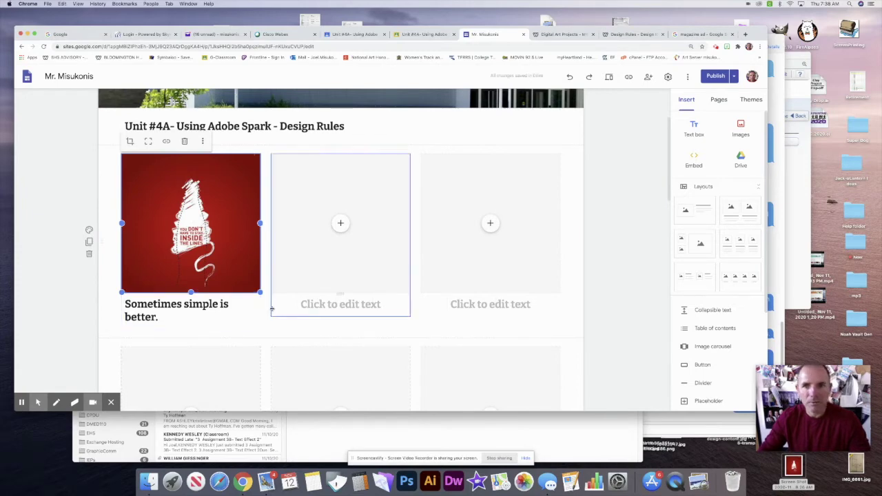
# - Copy 'main focal point' from the Design Rules page's dominant-object rule
pyautogui.click(638, 36)
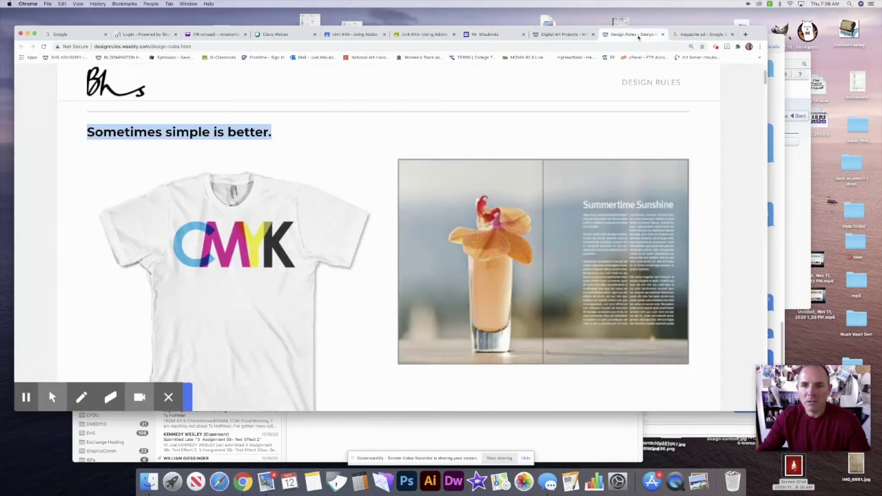
pyautogui.scroll(-7, 572, 239)
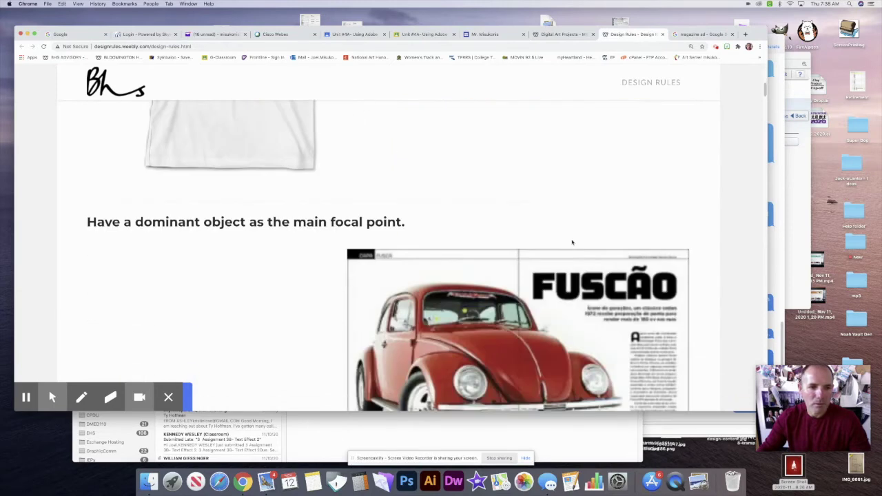
pyautogui.scroll(-2, 572, 241)
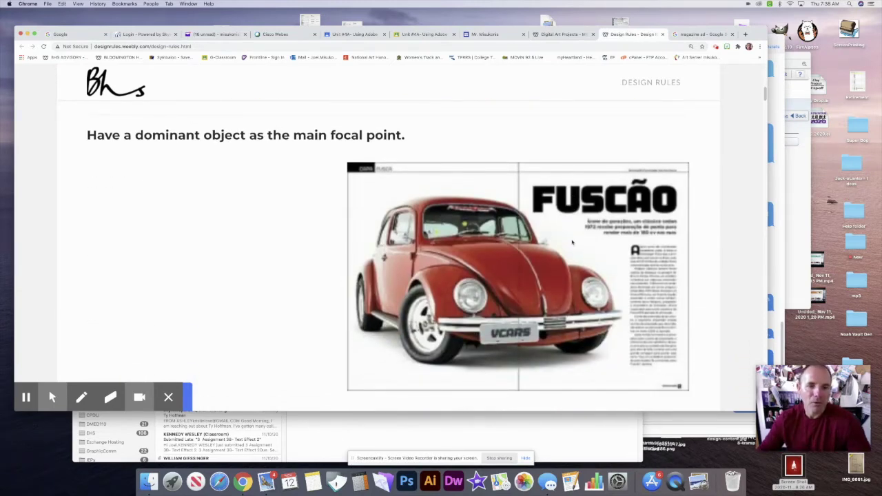
pyautogui.moveTo(402, 135); pyautogui.dragTo(295, 134)
pyautogui.press('cmd+c')
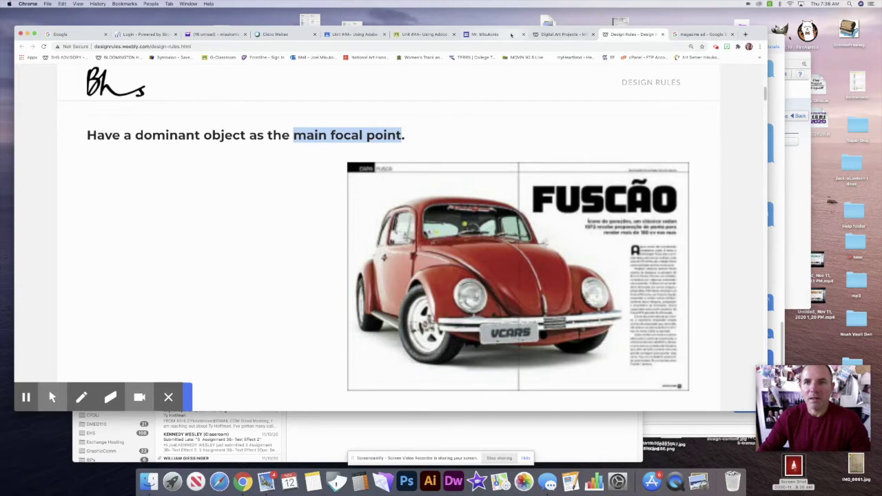
pyautogui.click(491, 34)
# - Paste the focal point phrase into the middle caption and edit it to 'Have a focal point'
pyautogui.click(376, 306)
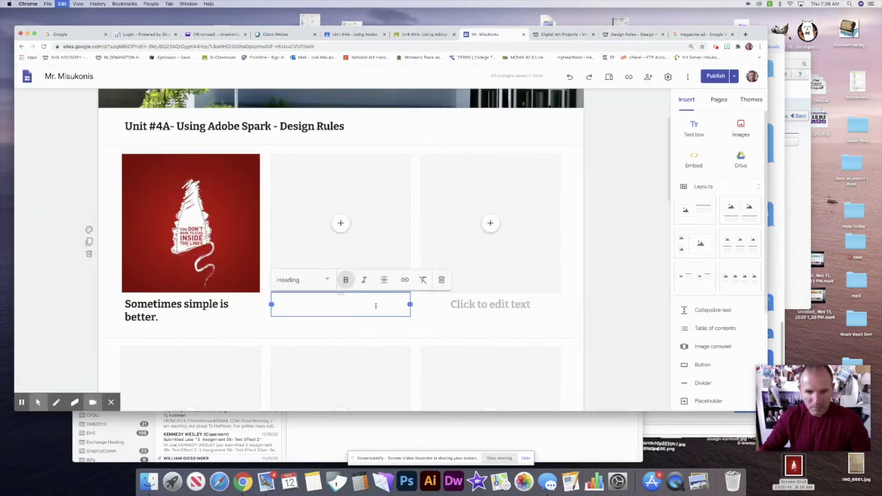
pyautogui.press('cmd+v')
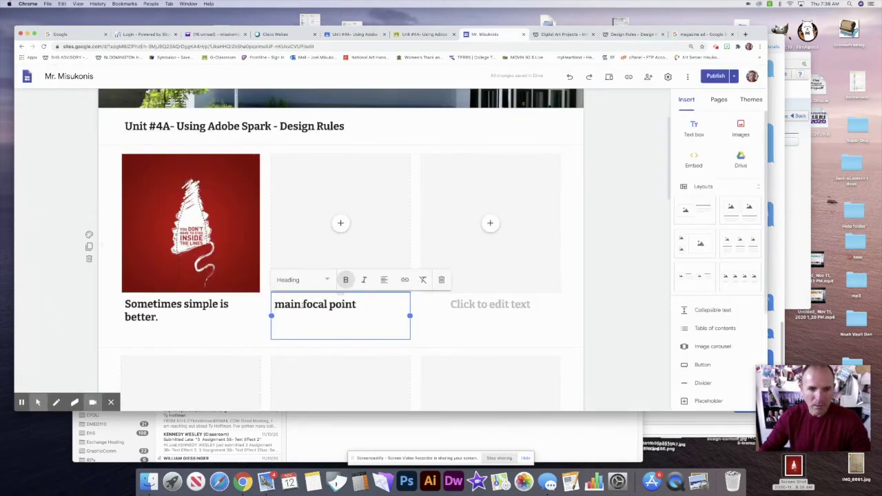
pyautogui.moveTo(303, 304); pyautogui.dragTo(270, 304)
pyautogui.write('Hav')
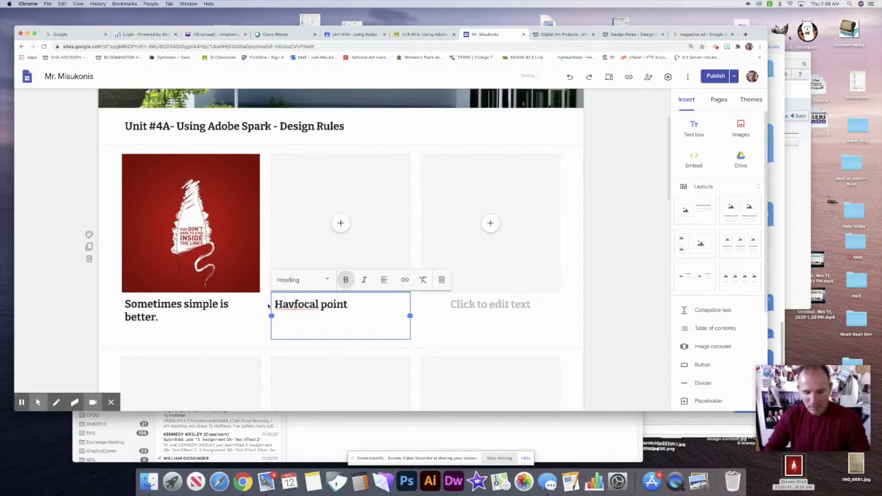
pyautogui.write('e a')
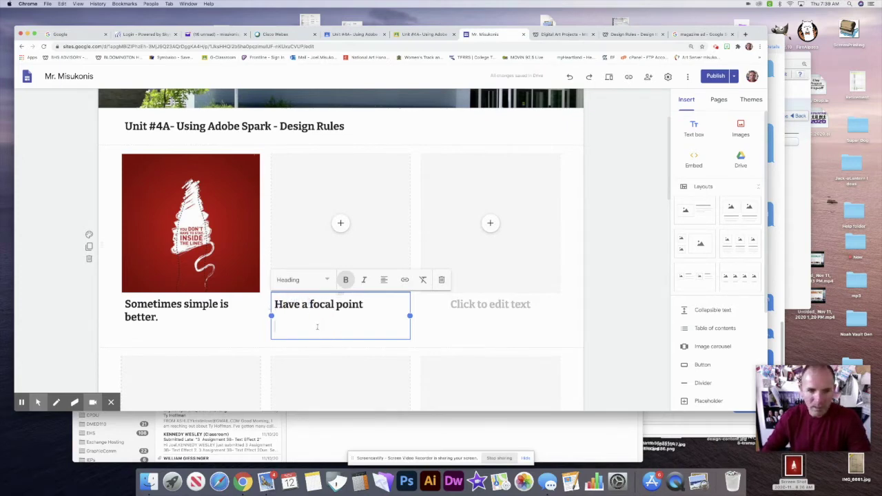
pyautogui.press('BackSpace')
pyautogui.click(343, 338)
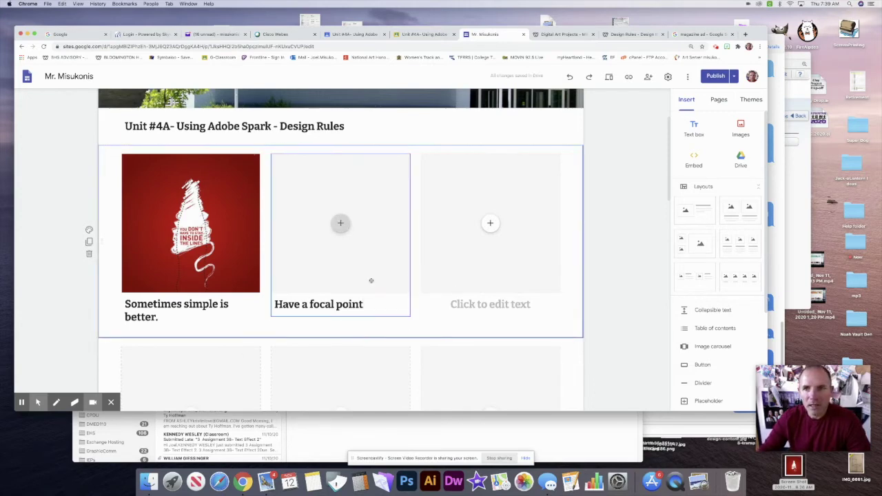
pyautogui.click(716, 34)
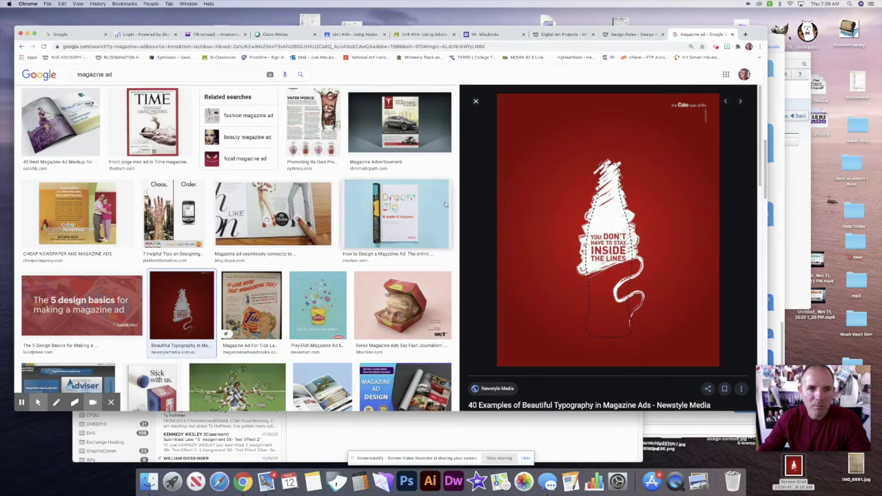
# - Find the Vans 'Get back on the wall' shoe ad in the image results and screenshot it
pyautogui.click(475, 101)
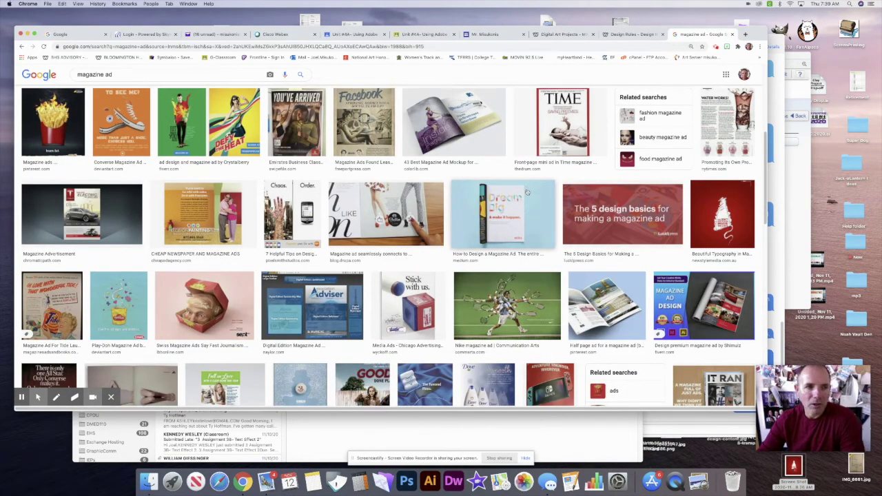
pyautogui.scroll(-3, 528, 195)
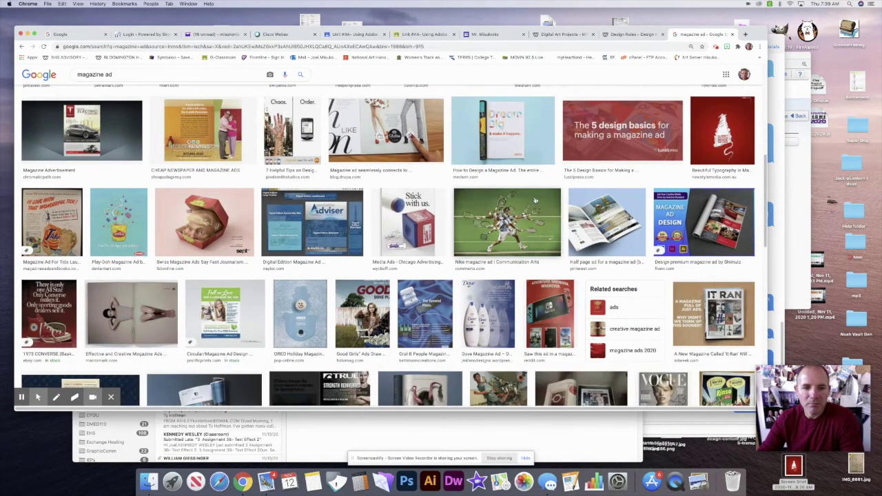
pyautogui.scroll(-1, 535, 200)
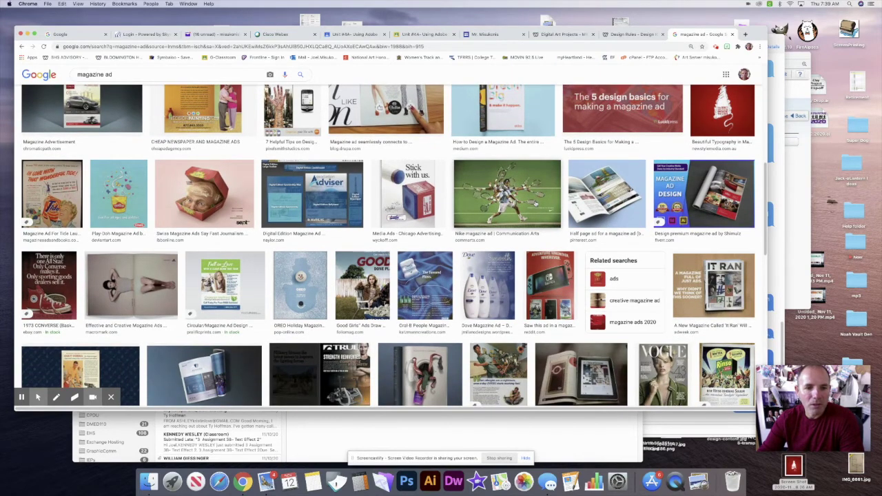
pyautogui.scroll(-2, 536, 204)
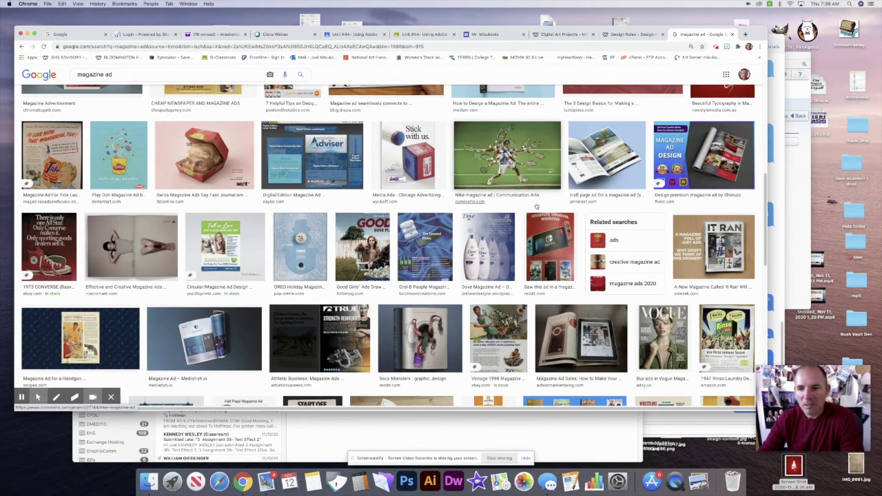
pyautogui.scroll(-5, 537, 208)
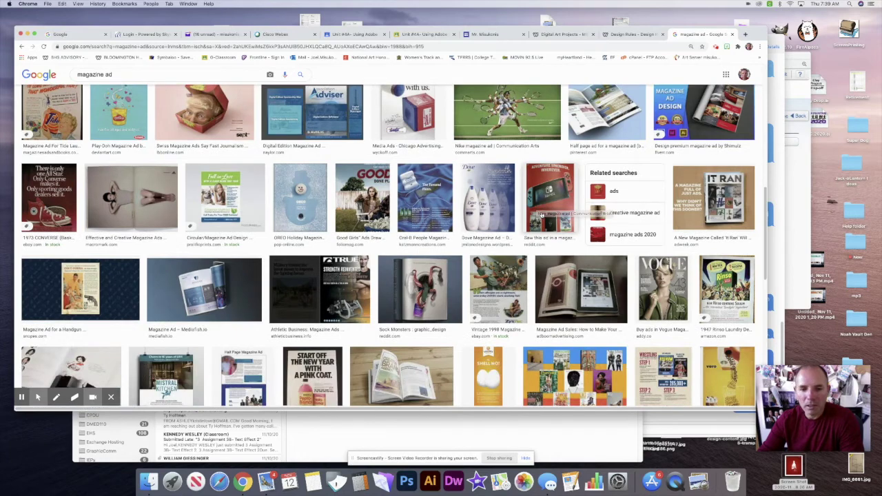
pyautogui.scroll(-4, 546, 217)
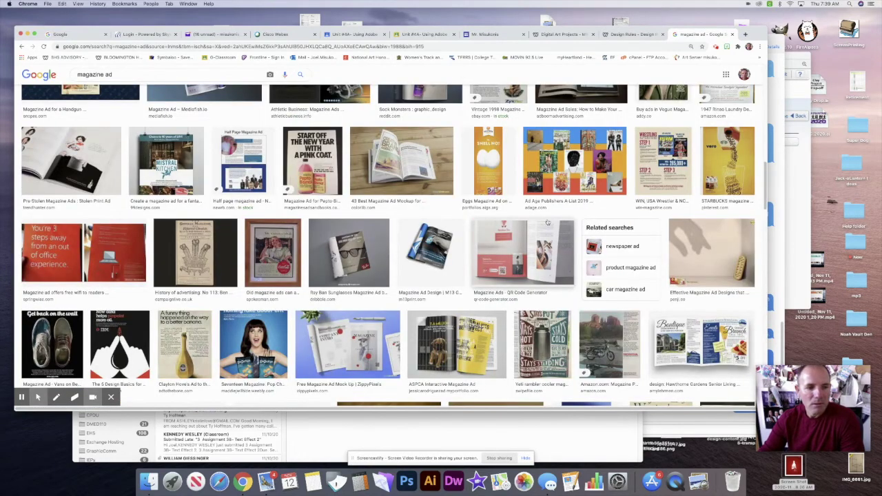
pyautogui.scroll(-3, 548, 223)
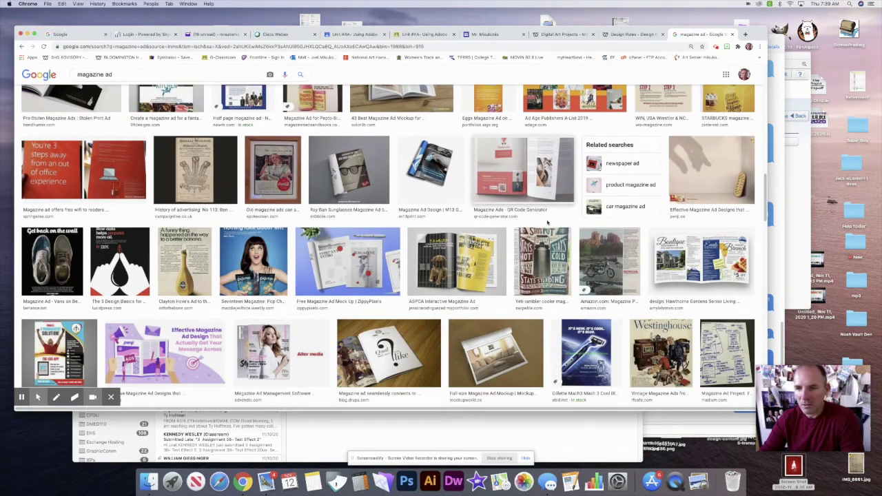
pyautogui.click(60, 270)
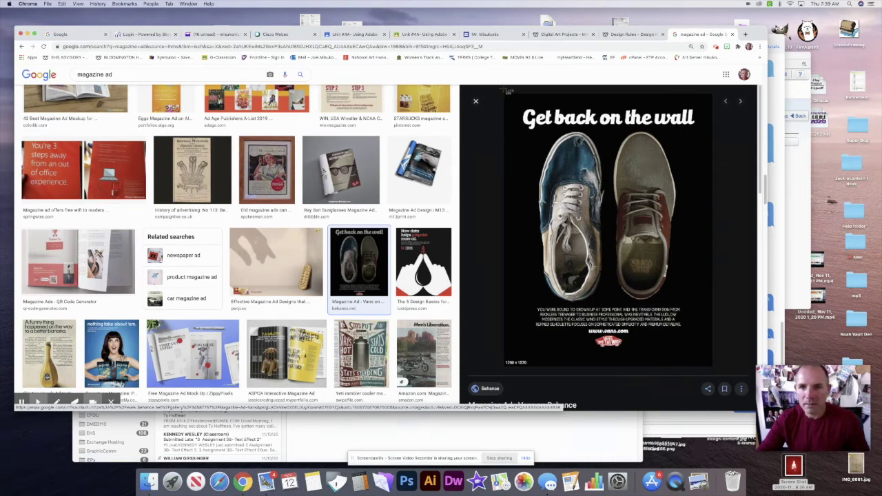
pyautogui.moveTo(506, 94); pyautogui.dragTo(714, 360)
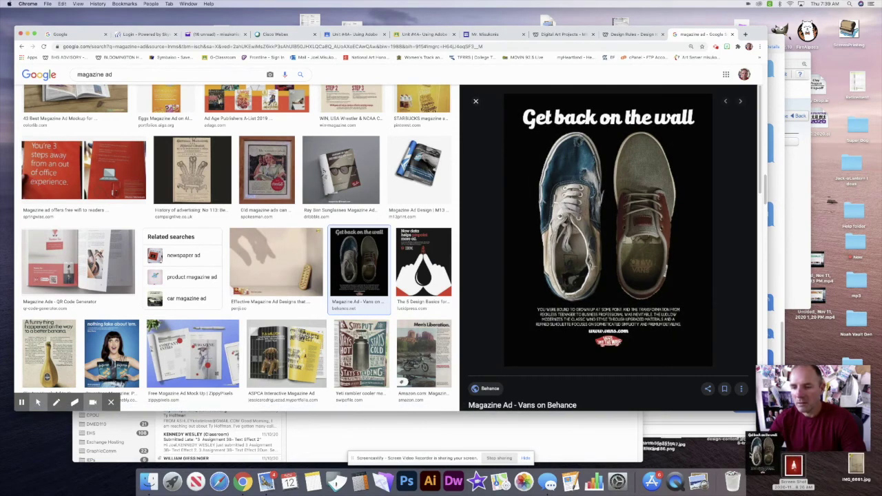
pyautogui.click(496, 34)
# - Place the Vans shoe ad screenshot in the middle card above 'Have a focal point'
pyautogui.click(381, 264)
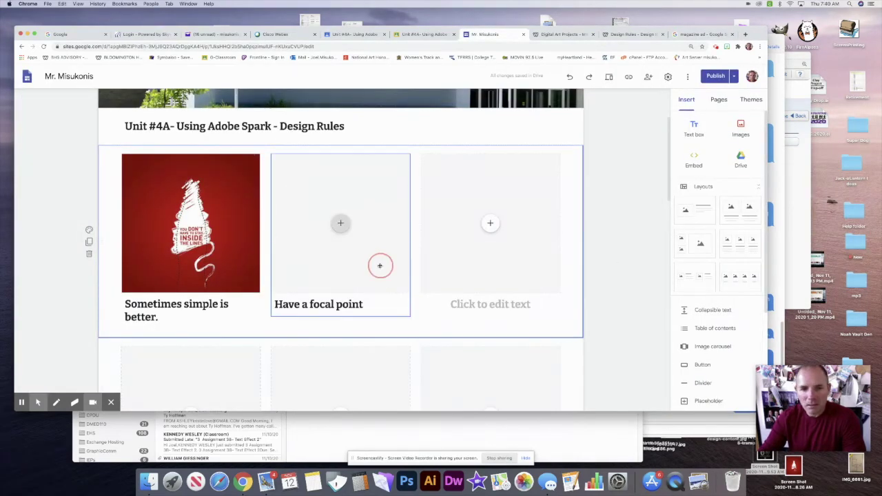
pyautogui.moveTo(767, 465); pyautogui.dragTo(354, 229)
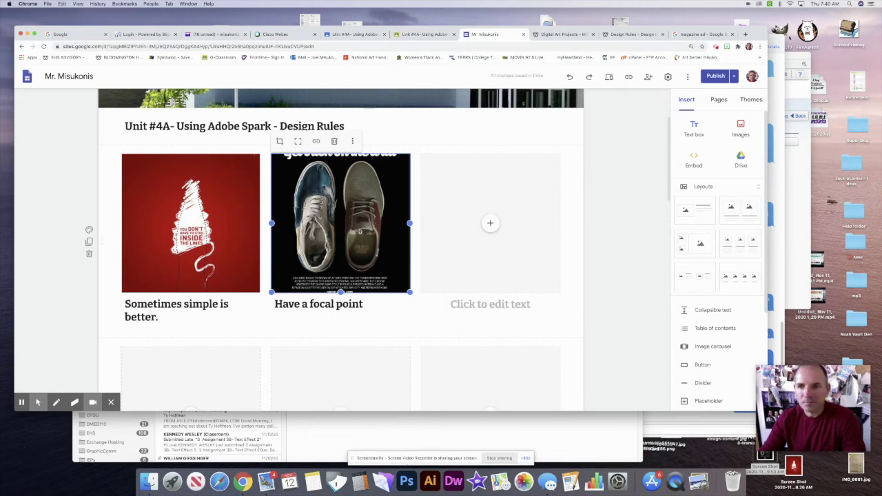
pyautogui.click(597, 256)
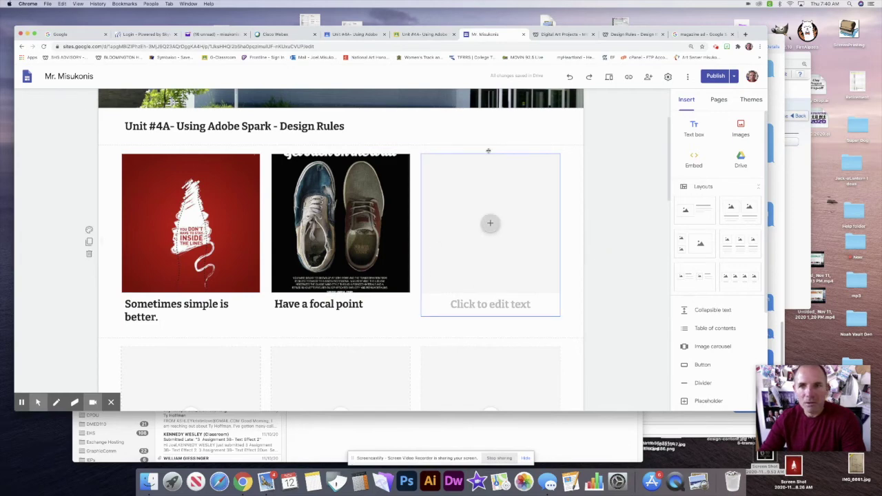
# - Look over the page, then bring up Review changes before publishing
pyautogui.scroll(-1, 495, 195)
pyautogui.scroll(-5, 495, 195)
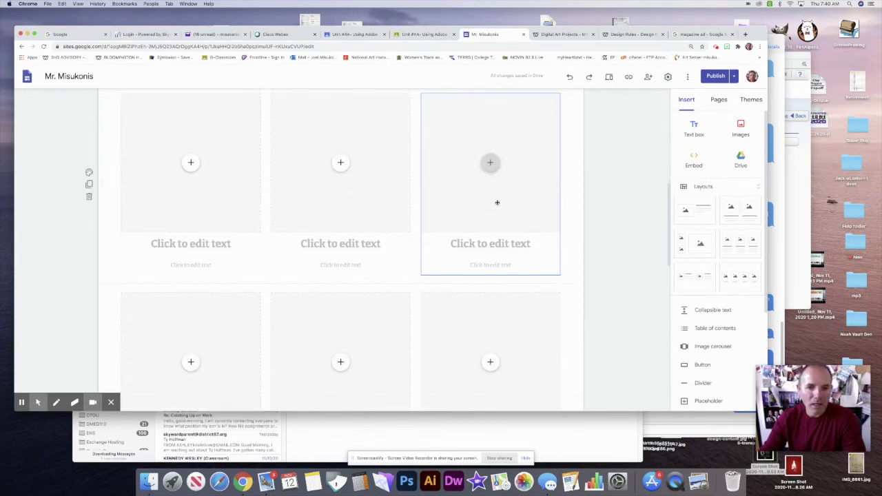
pyautogui.scroll(6, 496, 199)
pyautogui.scroll(2, 497, 206)
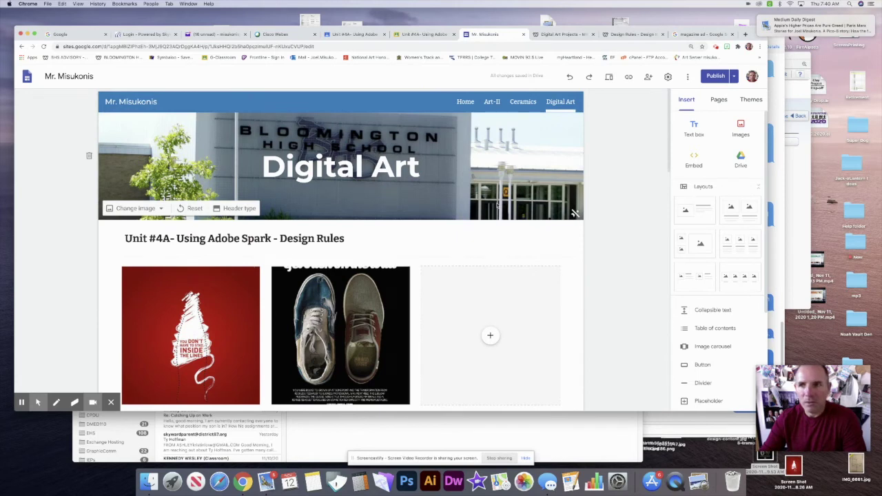
pyautogui.scroll(-2, 498, 206)
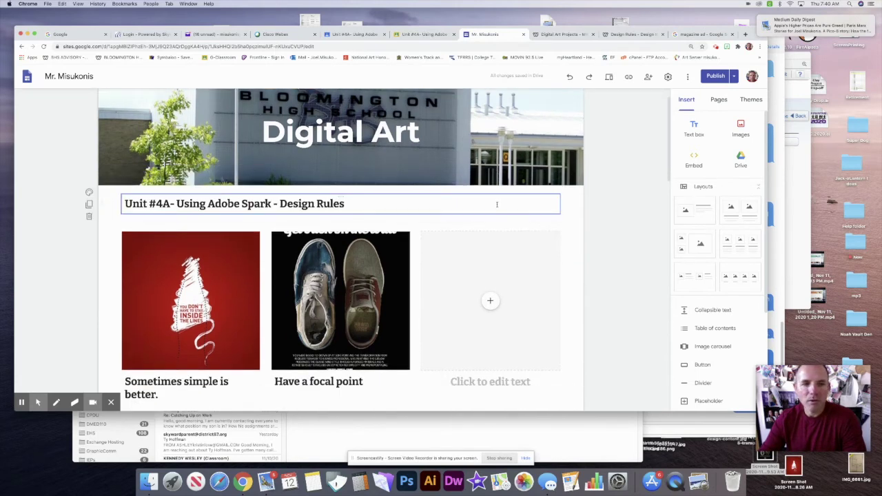
pyautogui.click(715, 75)
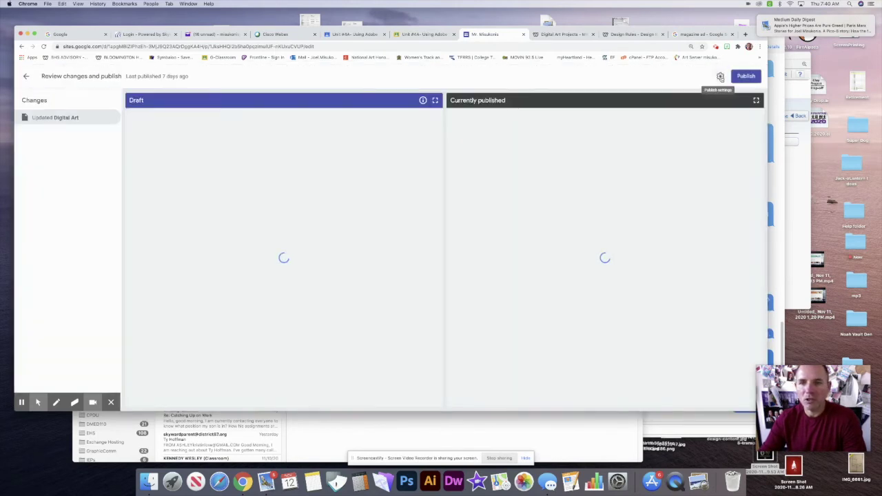
# - Publish the Digital Art page changes and copy the published site link to the clipboard
pyautogui.click(742, 78)
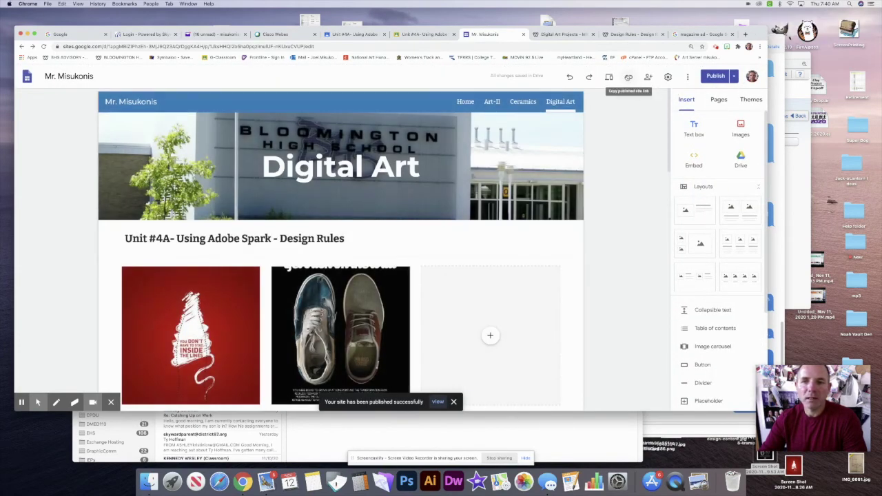
pyautogui.click(628, 78)
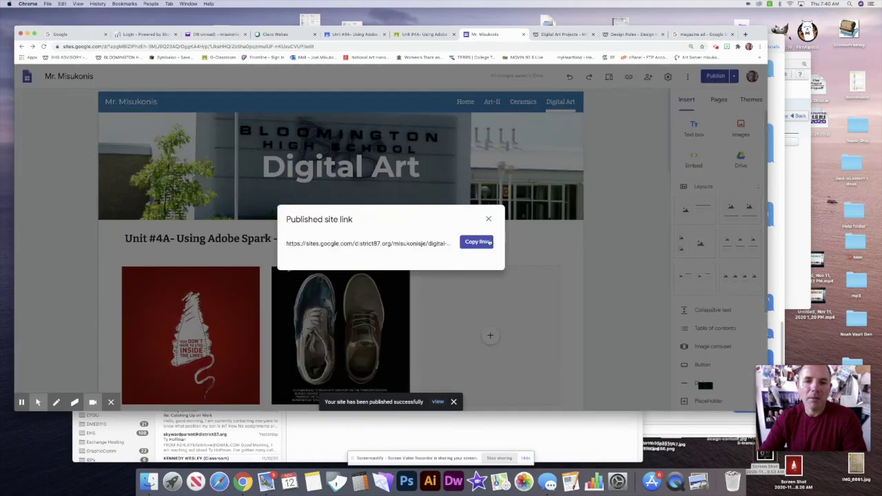
pyautogui.click(486, 242)
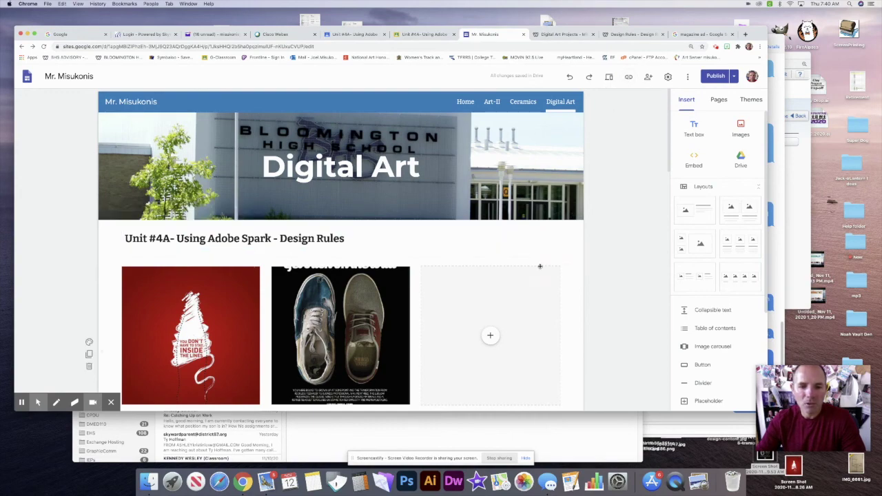
pyautogui.scroll(-5, 542, 268)
pyautogui.scroll(-3, 542, 268)
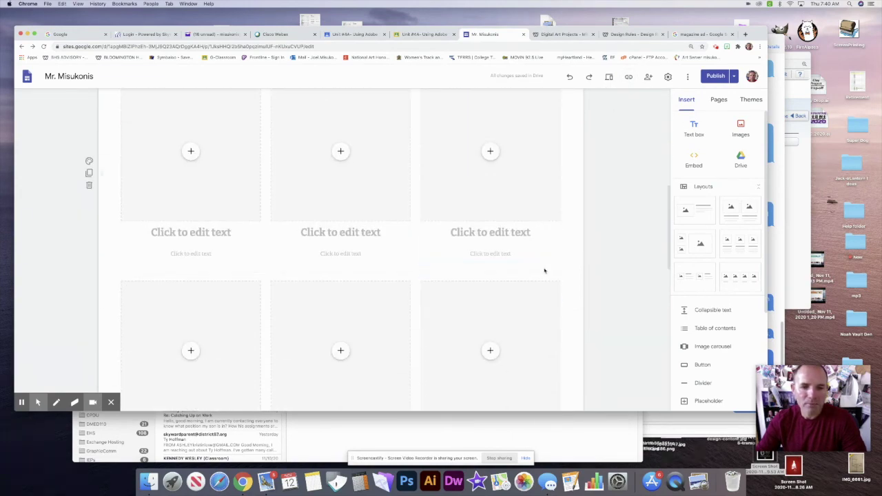
pyautogui.scroll(10, 544, 270)
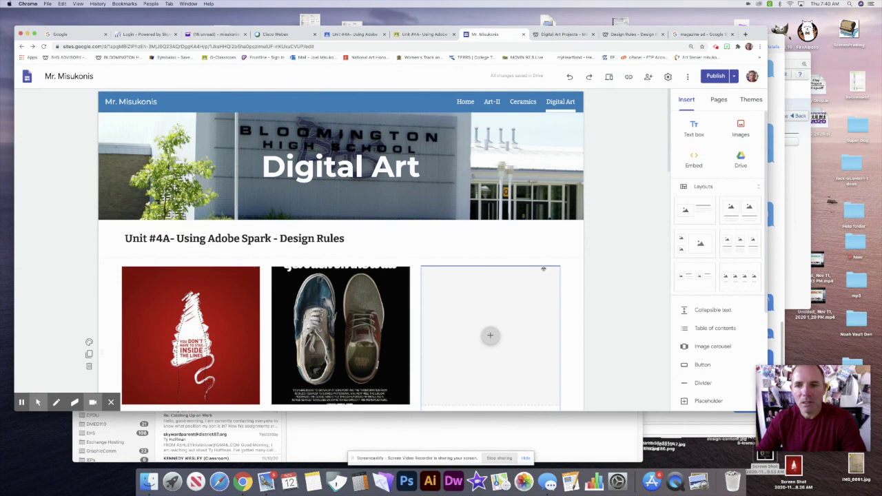